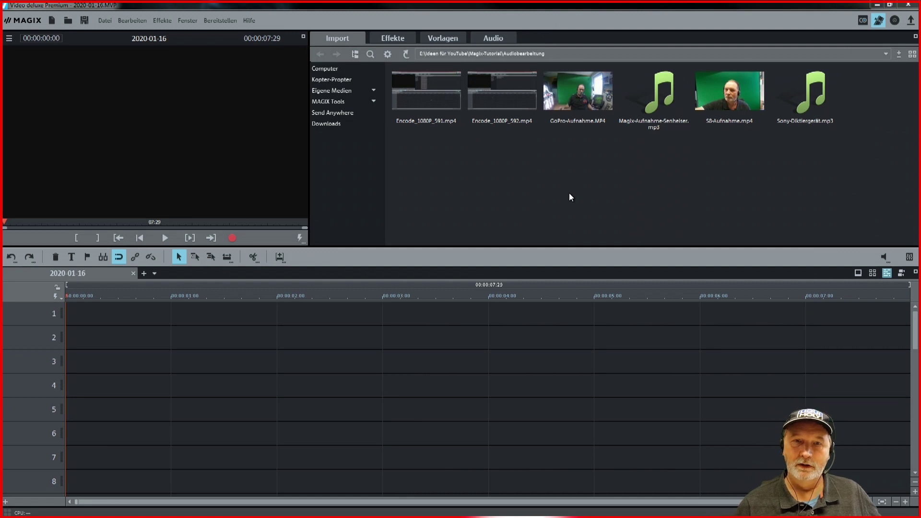
Create a new project named 2020-01-16 with NTSC HDTV 1080i 16:9 film settings and a 48000 audio sample rate.
{"action": "key", "text": "ctrl+n"}
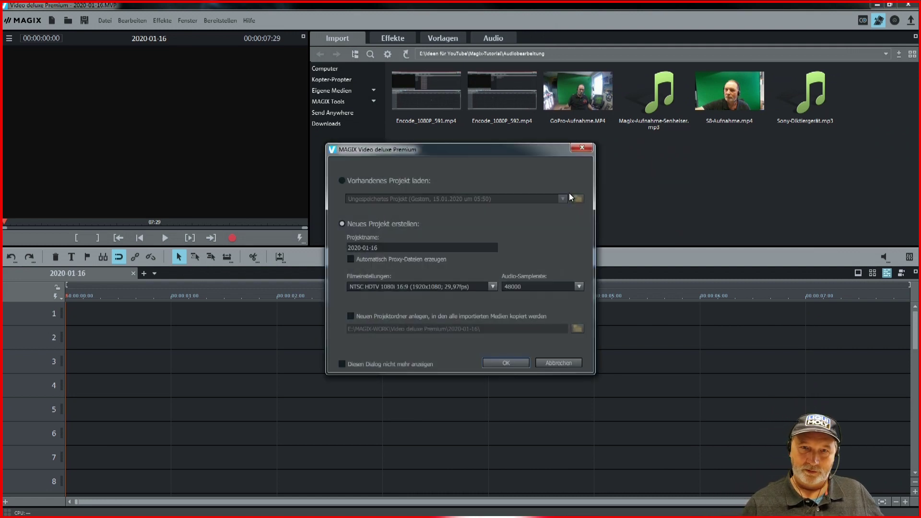
{"action": "left_click", "coordinate": [505, 363]}
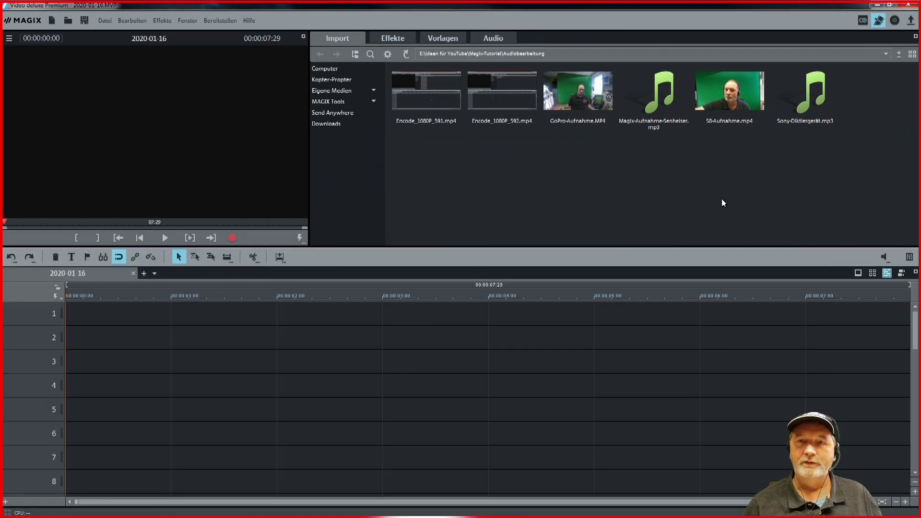
{"action": "mouse_move", "coordinate": [741, 80]}
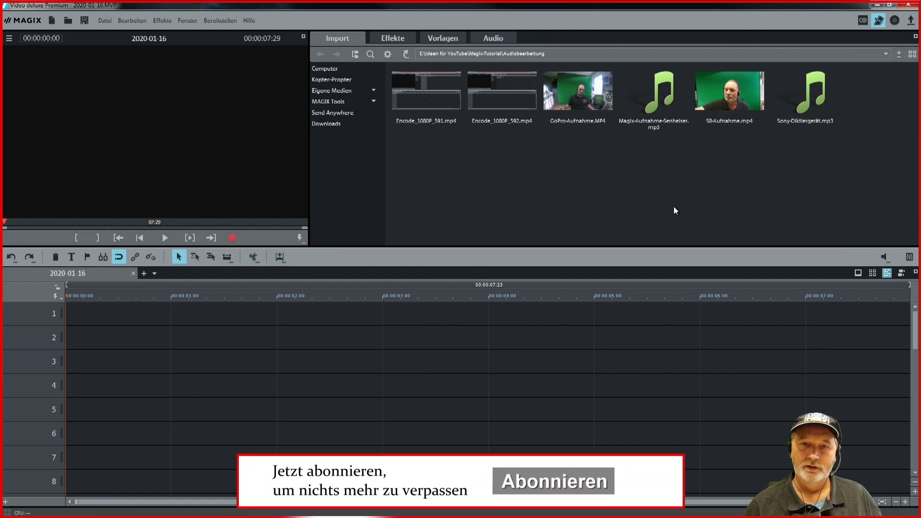
{"action": "mouse_move", "coordinate": [576, 83]}
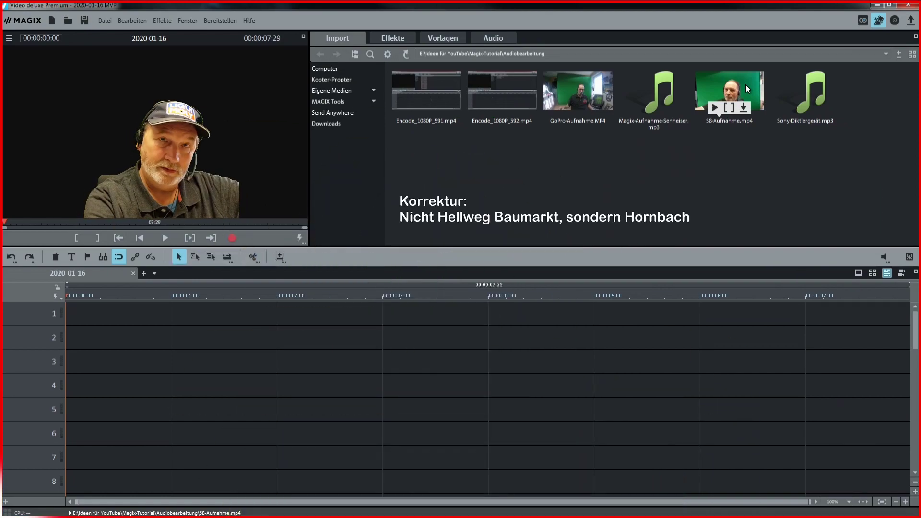
Examine the features and technical data of the LED-Einbauleuchte VT-1207 Square on the Pollin product page.
{"action": "scroll", "coordinate": [820, 232], "scroll_direction": "down", "scroll_amount": 4}
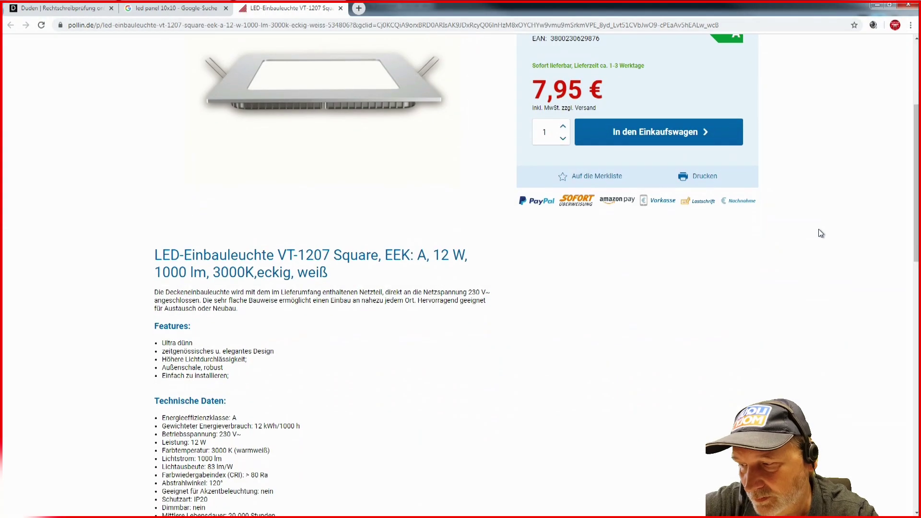
{"action": "scroll", "coordinate": [819, 230], "scroll_direction": "down", "scroll_amount": 2}
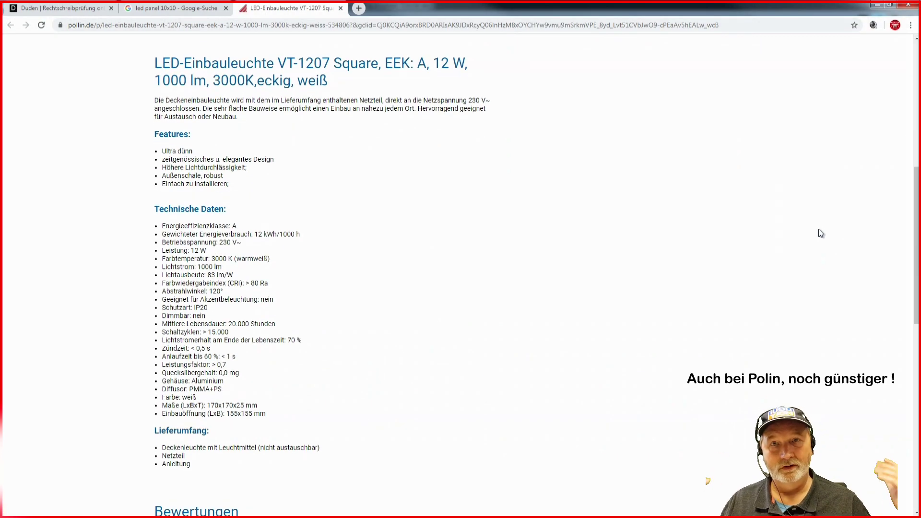
{"action": "scroll", "coordinate": [819, 232], "scroll_direction": "down", "scroll_amount": 1}
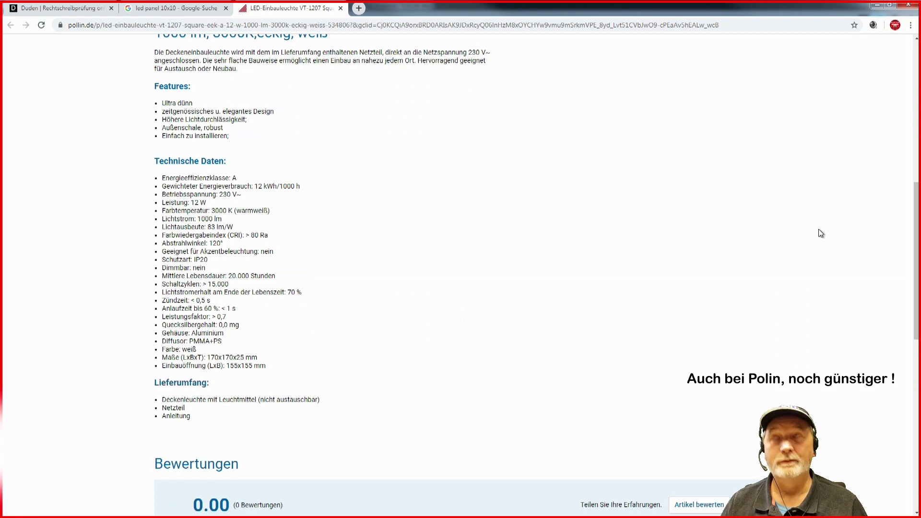
{"action": "scroll", "coordinate": [819, 230], "scroll_direction": "up", "scroll_amount": 1}
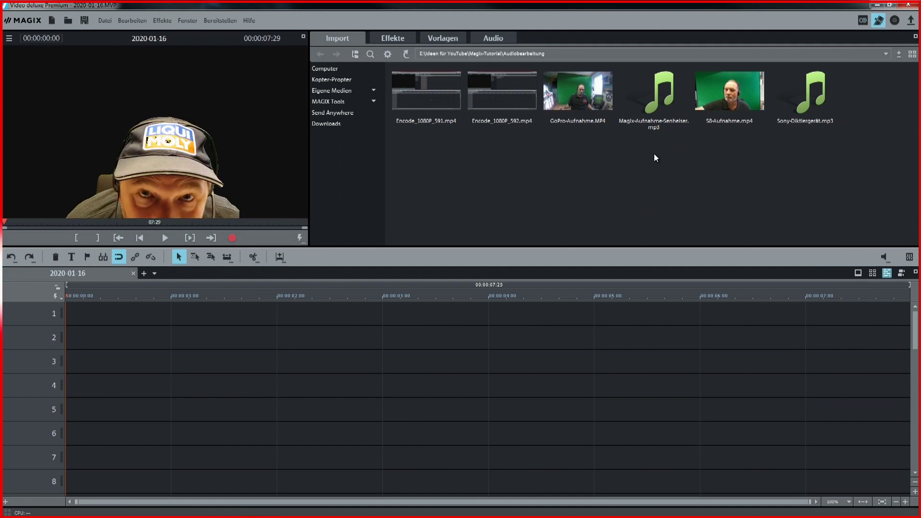
Insert S8-Aufnahme.mp4 into the timeline and place it at the very start on tracks 4 and 5.
{"action": "left_click", "coordinate": [713, 78]}
{"action": "left_click_drag", "start_coordinate": [443, 379], "coordinate": [444, 374]}
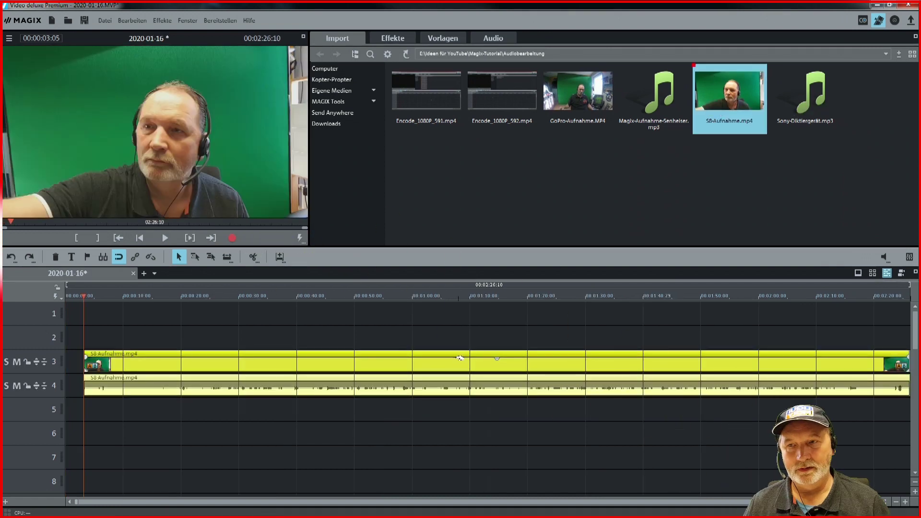
{"action": "left_click_drag", "start_coordinate": [448, 357], "coordinate": [431, 309]}
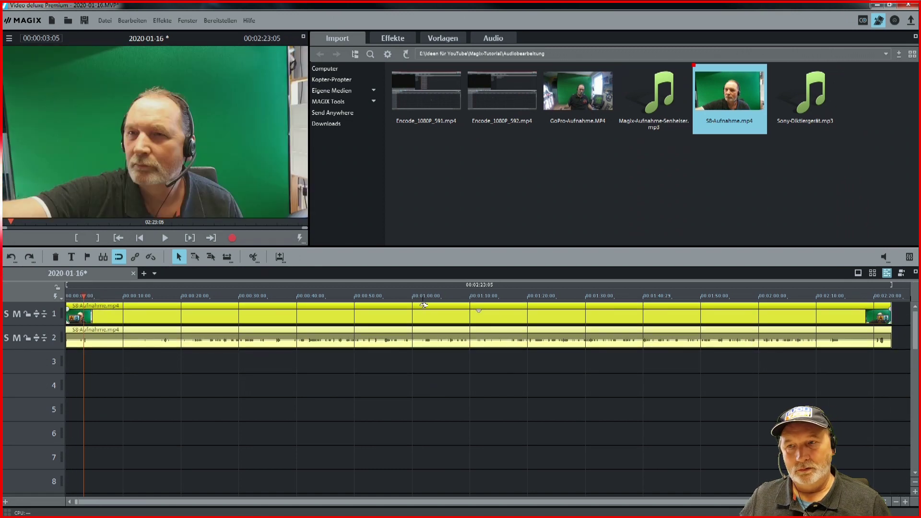
{"action": "left_click_drag", "start_coordinate": [425, 305], "coordinate": [423, 377]}
{"action": "left_click", "coordinate": [413, 345]}
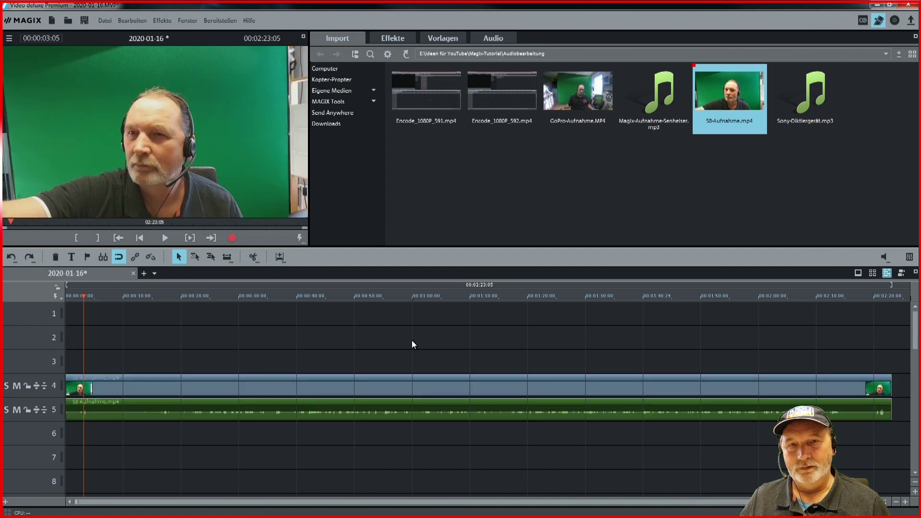
Switch to the browser, open Pixabay and search its images for weltraum.
{"action": "mouse_move", "coordinate": [421, 90]}
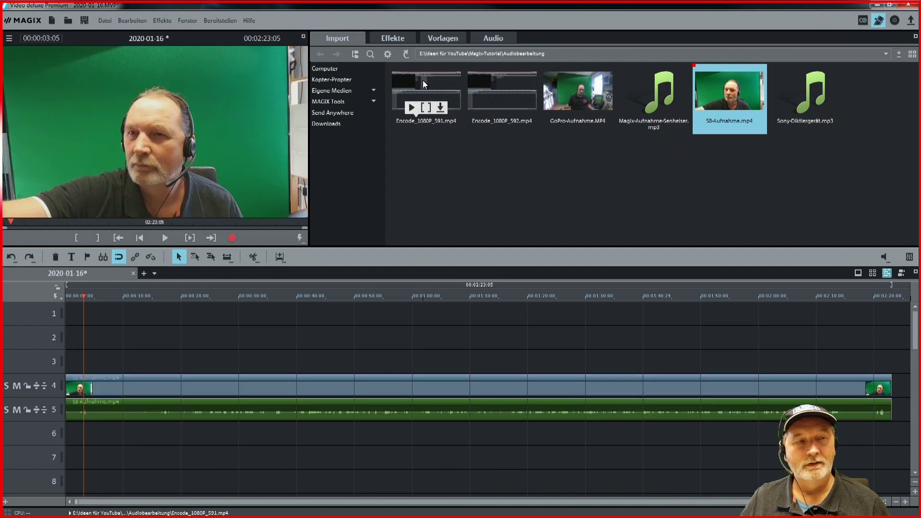
{"action": "mouse_move", "coordinate": [150, 501]}
{"action": "left_click", "coordinate": [81, 490]}
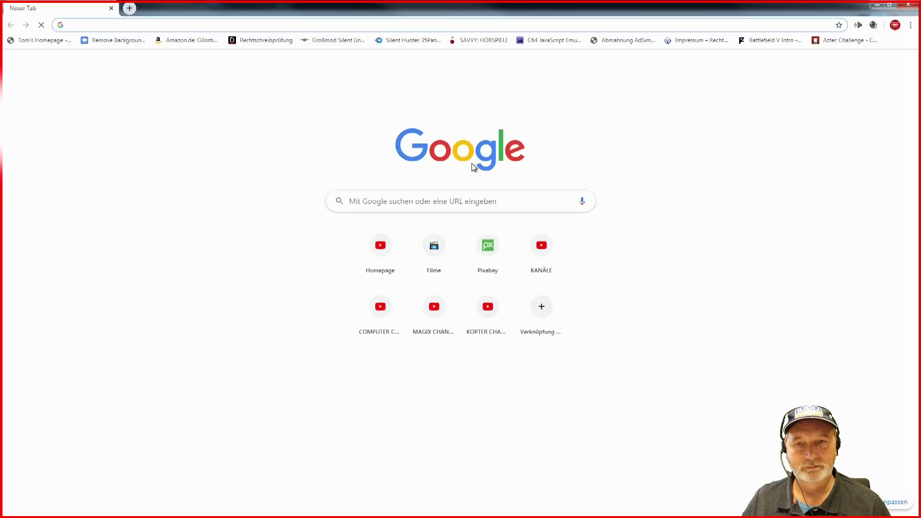
{"action": "left_click", "coordinate": [487, 245]}
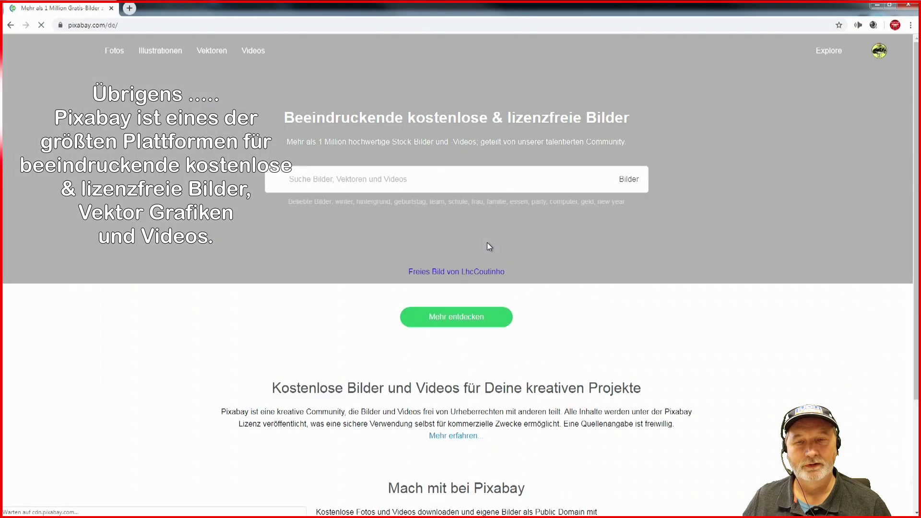
{"action": "scroll", "coordinate": [491, 245], "scroll_direction": "down", "scroll_amount": 5}
{"action": "scroll", "coordinate": [475, 202], "scroll_direction": "up", "scroll_amount": 5}
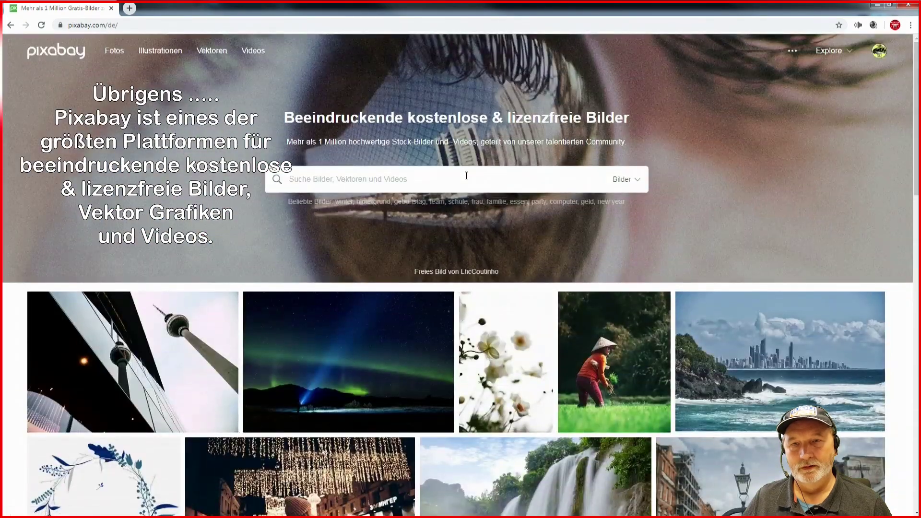
{"action": "type", "text": "we"}
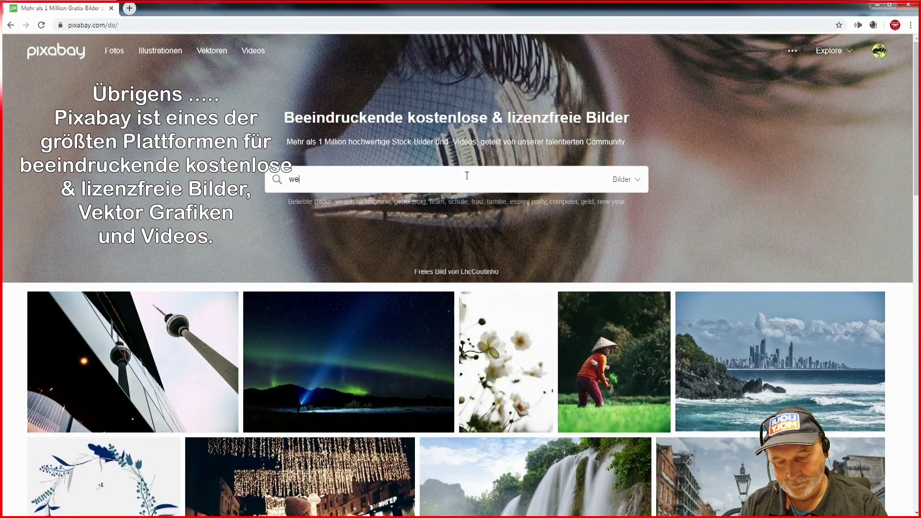
{"action": "type", "text": "ltraum"}
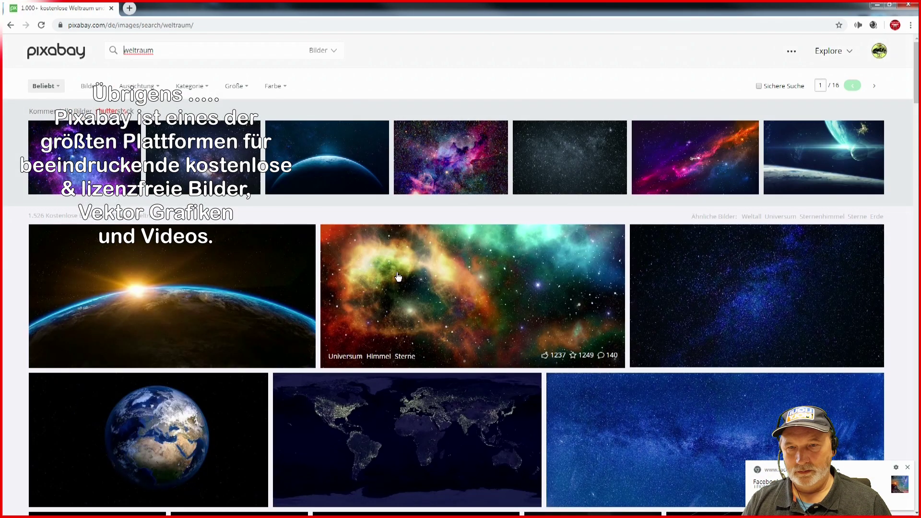
Download the globe illustration showing Europe and Africa at 6200×3487 and save it as earth-1617121.jpg in the Green Screen folder.
{"action": "scroll", "coordinate": [293, 302], "scroll_direction": "down", "scroll_amount": 5}
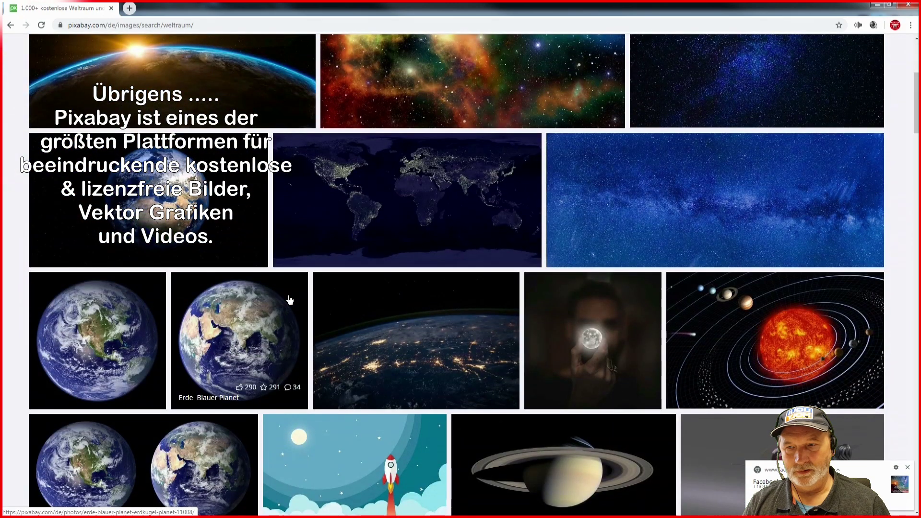
{"action": "left_click", "coordinate": [174, 208]}
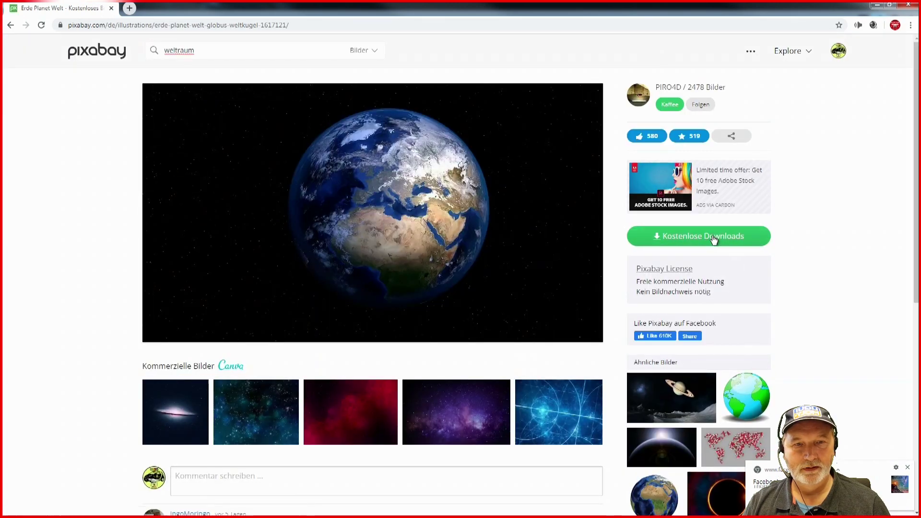
{"action": "left_click", "coordinate": [714, 238]}
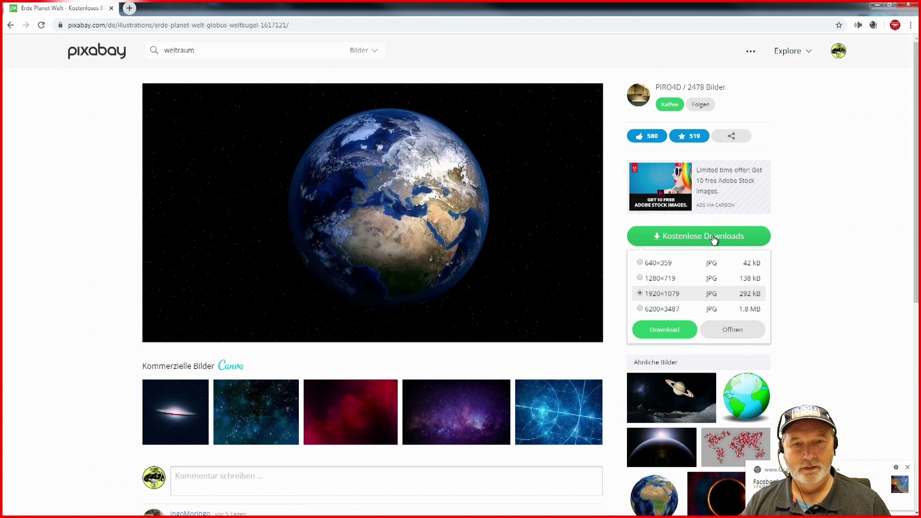
{"action": "left_click", "coordinate": [661, 310]}
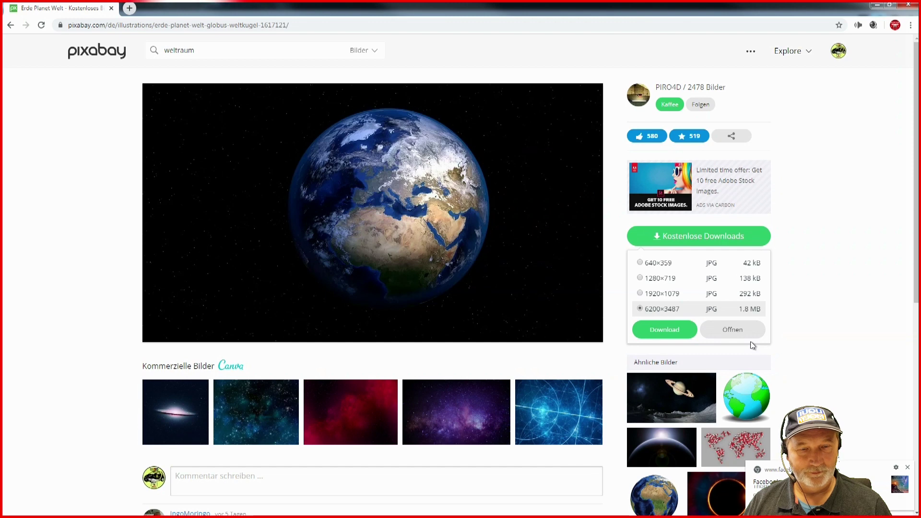
{"action": "left_click", "coordinate": [675, 332]}
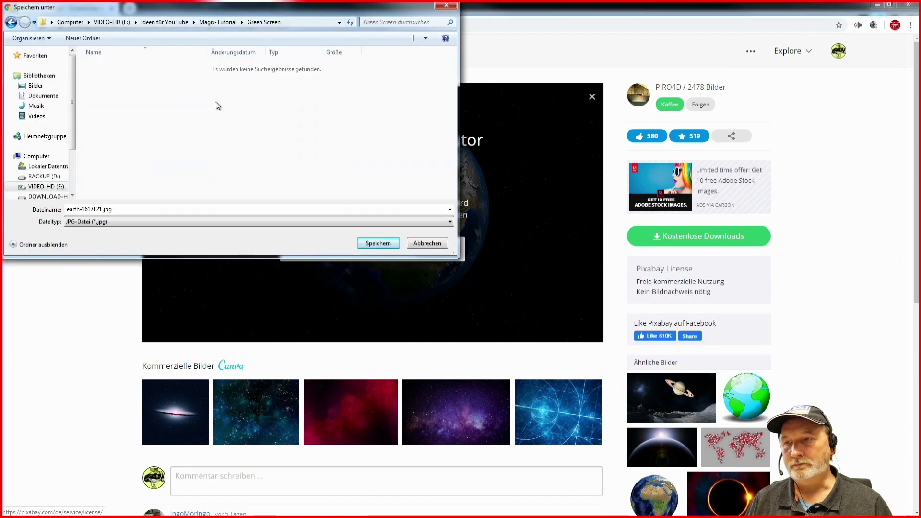
{"action": "left_click", "coordinate": [383, 244]}
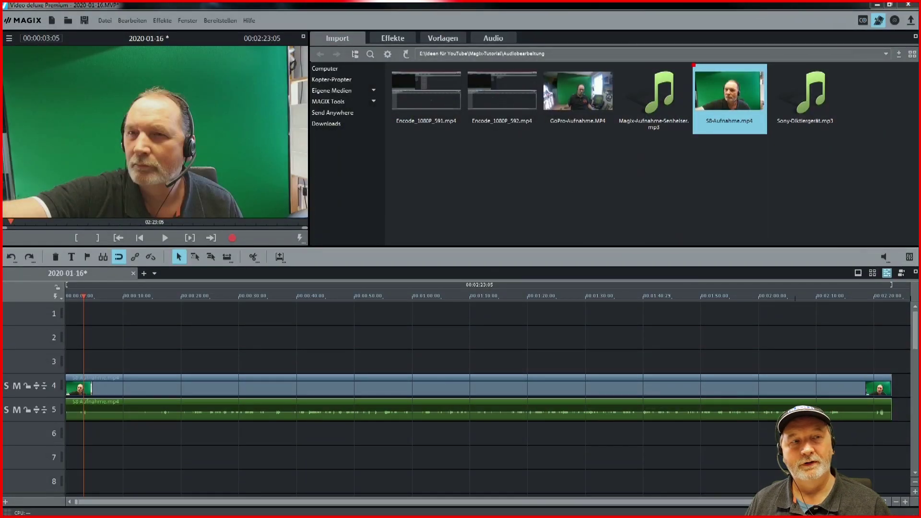
Switch to MAGIX, place the downloaded Earth image at the start of track 1, and solo that track briefly to preview it.
{"action": "left_click_drag", "start_coordinate": [456, 297], "coordinate": [85, 312]}
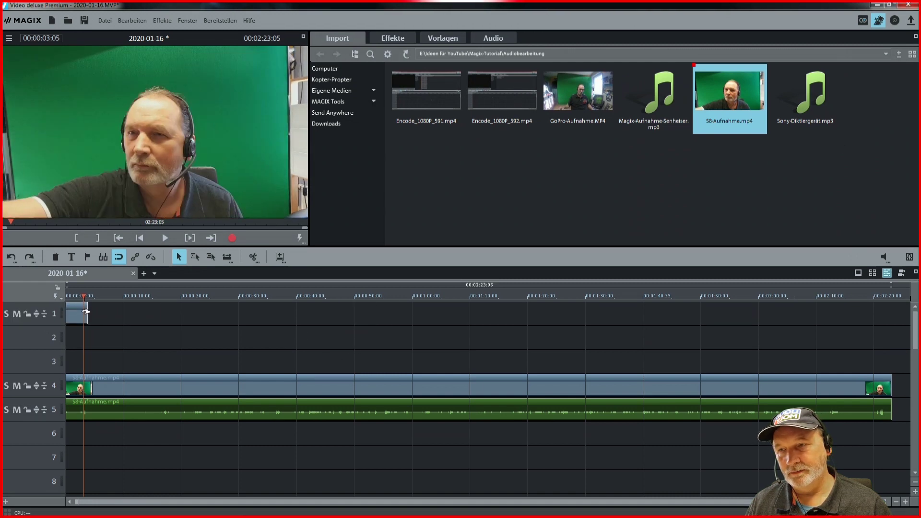
{"action": "left_click", "coordinate": [85, 312]}
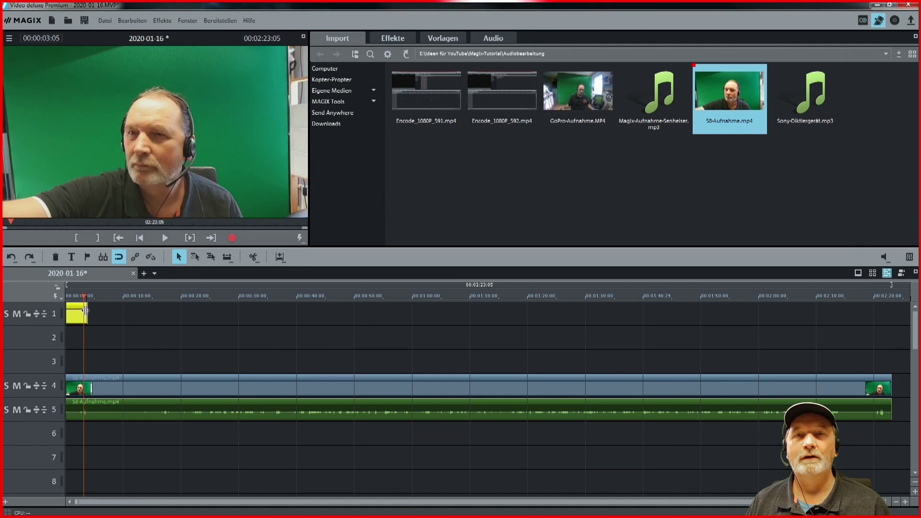
{"action": "left_click", "coordinate": [6, 315]}
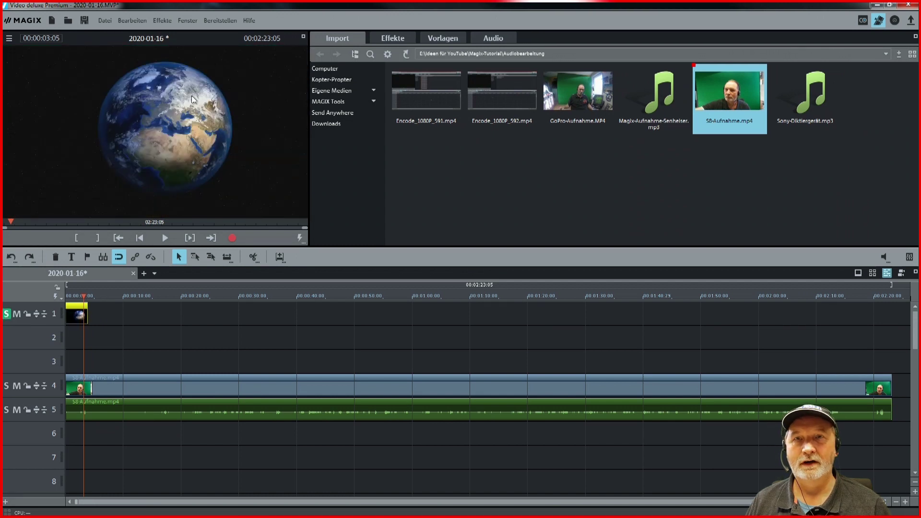
{"action": "left_click", "coordinate": [5, 314]}
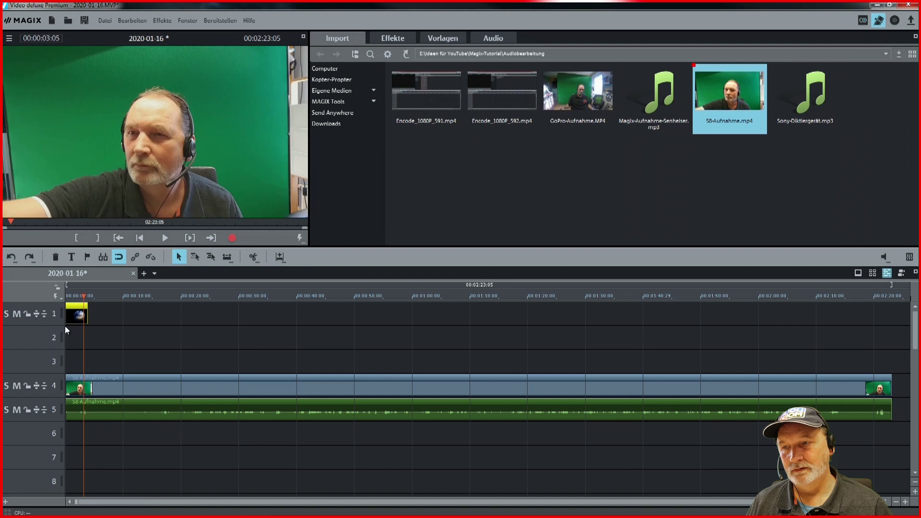
Extend the Earth image to the end of the S8-Aufnahme.mp4 clip and move that clip up to tracks 2 and 3.
{"action": "left_click_drag", "start_coordinate": [87, 315], "coordinate": [892, 314]}
{"action": "left_click_drag", "start_coordinate": [305, 390], "coordinate": [299, 357]}
{"action": "left_click", "coordinate": [298, 403]}
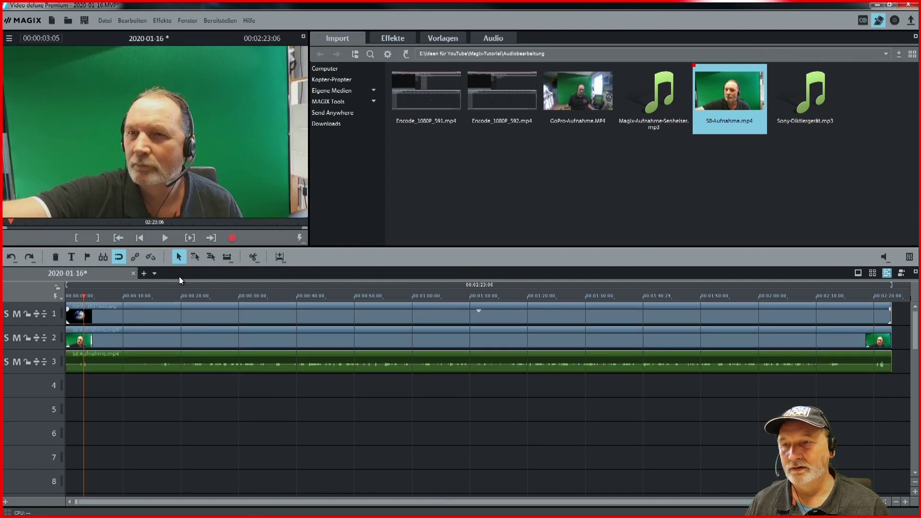
Preview the green screen recording near its beginning and again from about 23 seconds, stopping at 28 seconds.
{"action": "left_click", "coordinate": [167, 237]}
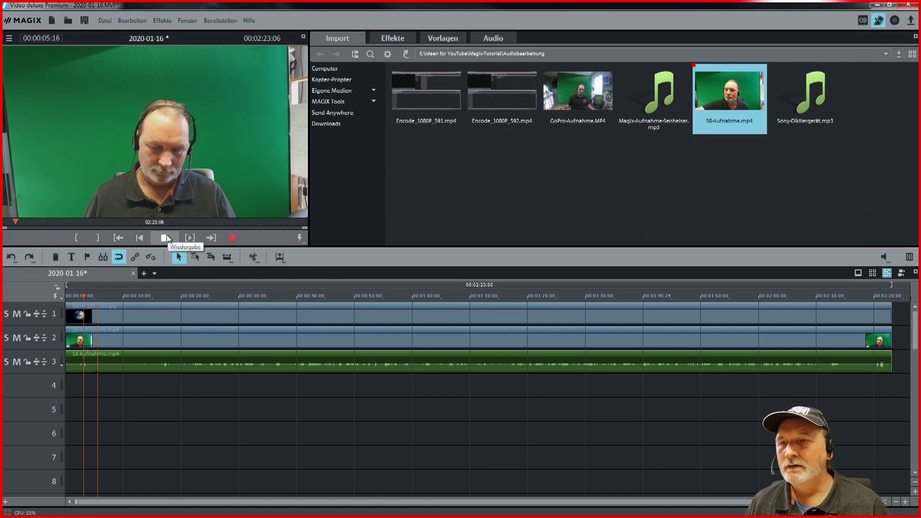
{"action": "left_click", "coordinate": [166, 234]}
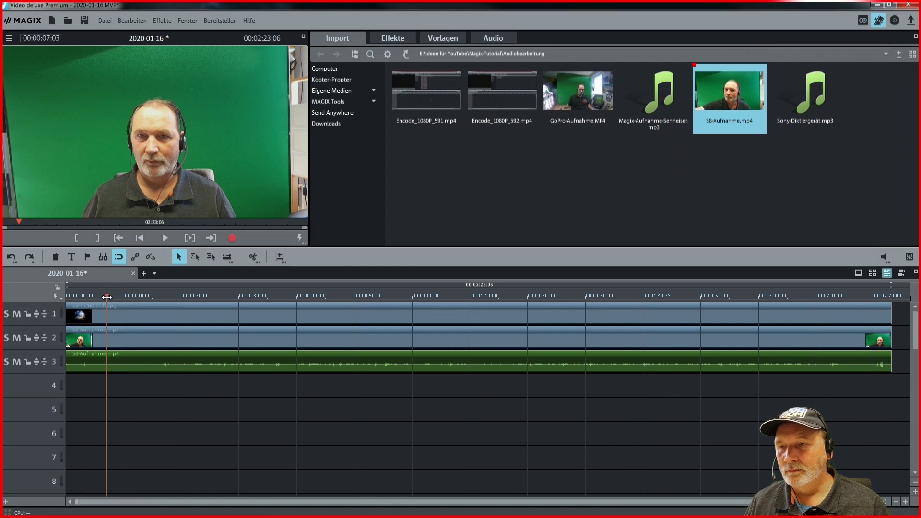
{"action": "left_click", "coordinate": [205, 314]}
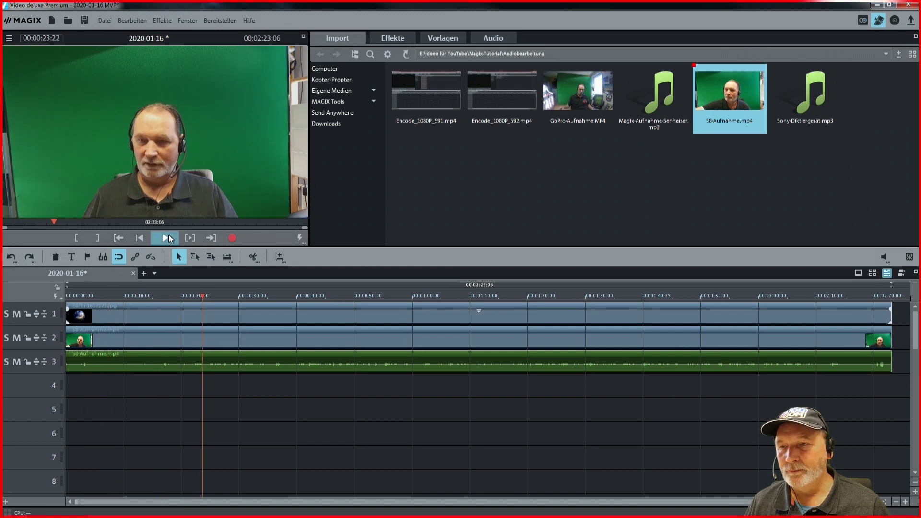
{"action": "left_click", "coordinate": [168, 237]}
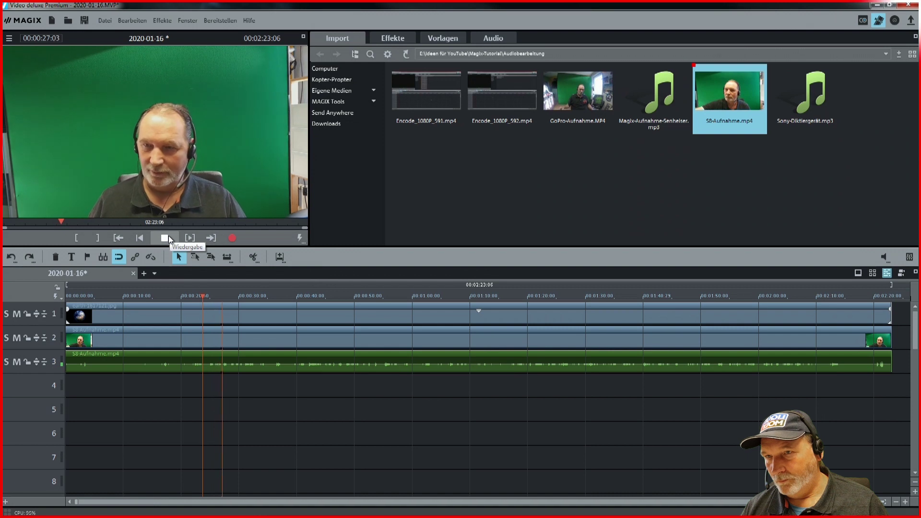
{"action": "left_click", "coordinate": [169, 238]}
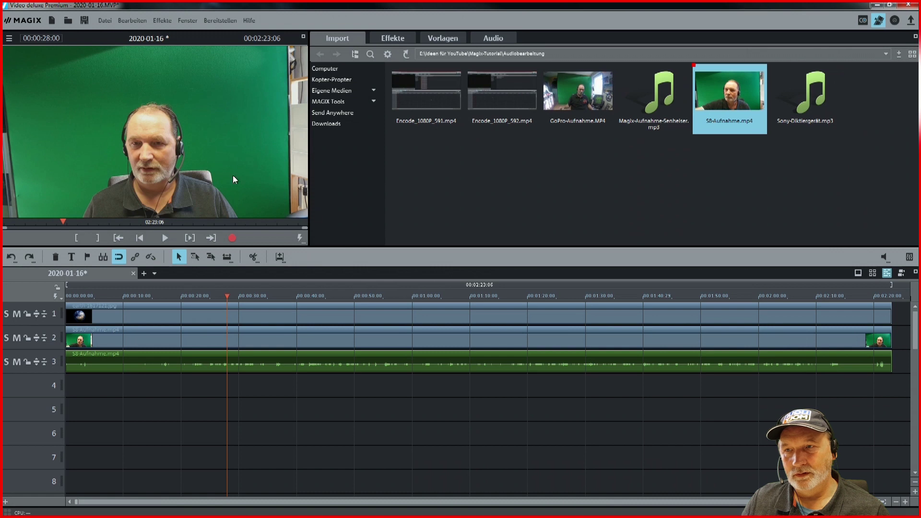
Select the S8-Aufnahme.mp4 clip on tracks 2 and 3 and open its Chroma Key video effect settings.
{"action": "left_click", "coordinate": [407, 317]}
{"action": "left_click", "coordinate": [400, 341]}
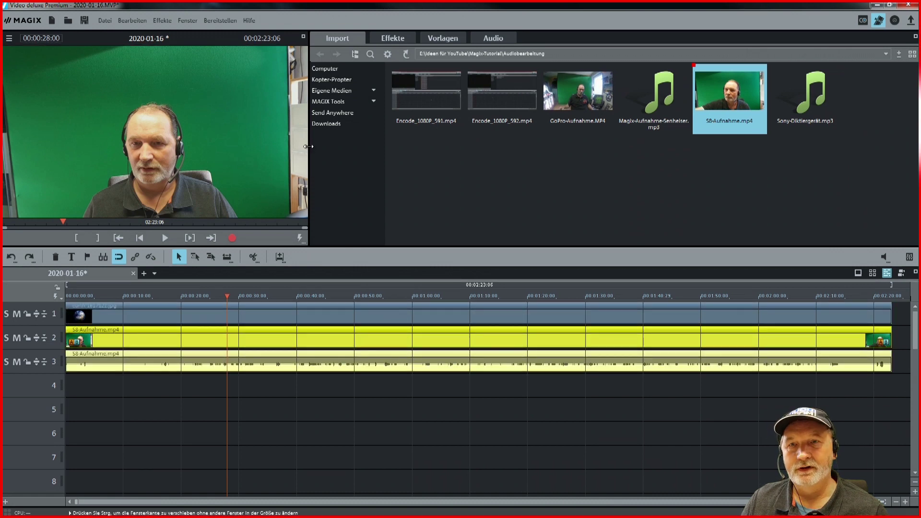
{"action": "left_click", "coordinate": [397, 39]}
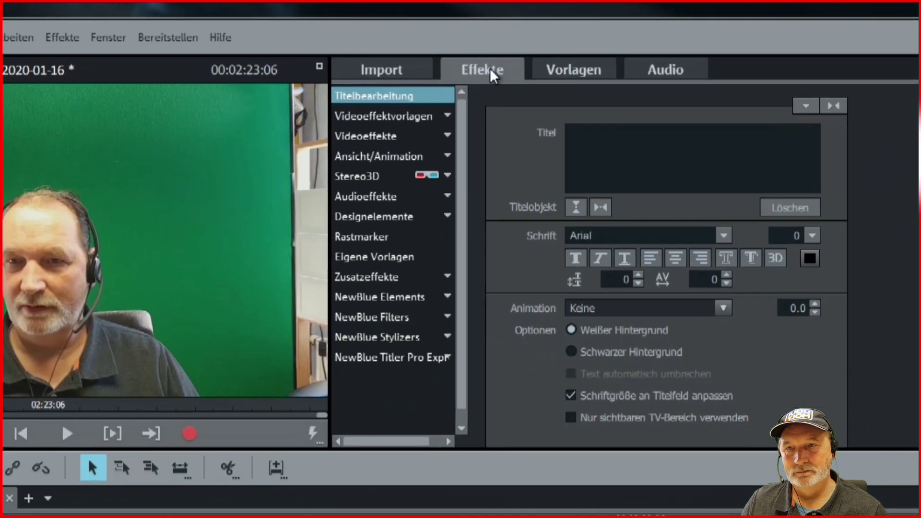
{"action": "left_click", "coordinate": [403, 136]}
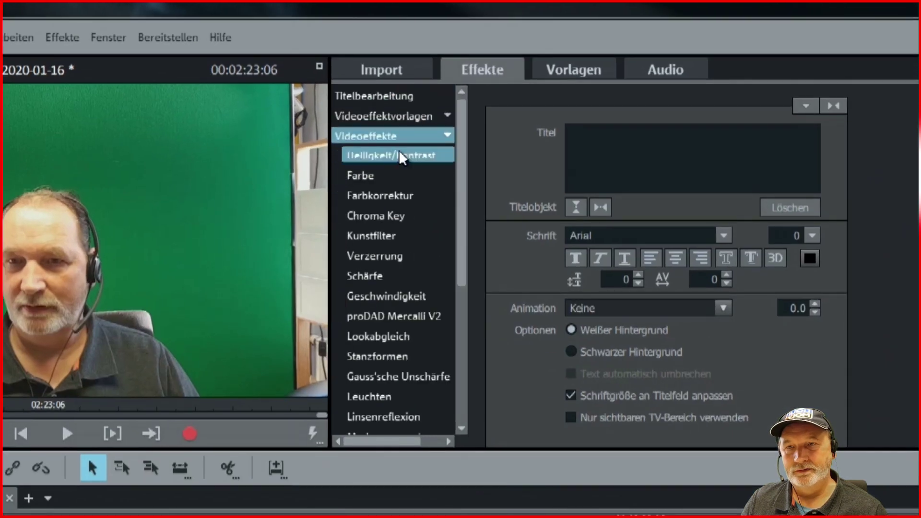
{"action": "left_click", "coordinate": [402, 213]}
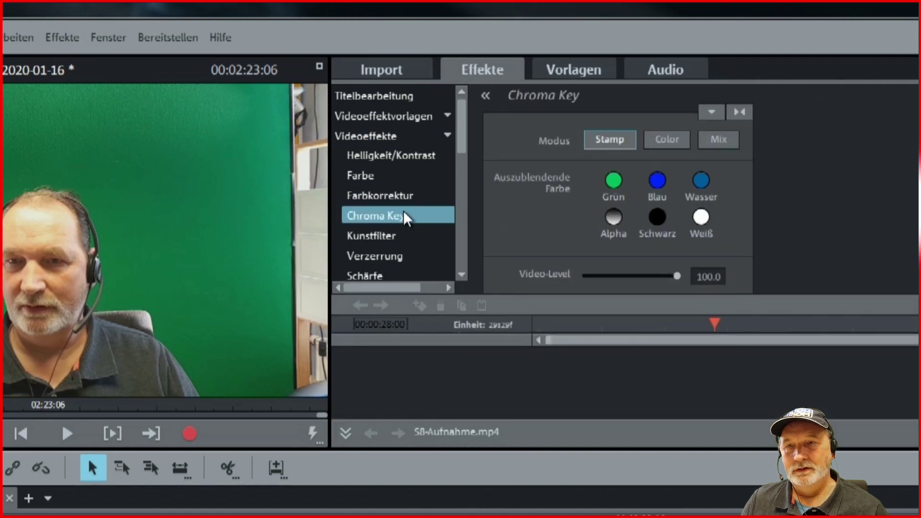
Switch to the clip's Ausschnitt effect under Ansicht/Animation and choose Proportionen frei.
{"action": "left_click", "coordinate": [391, 137]}
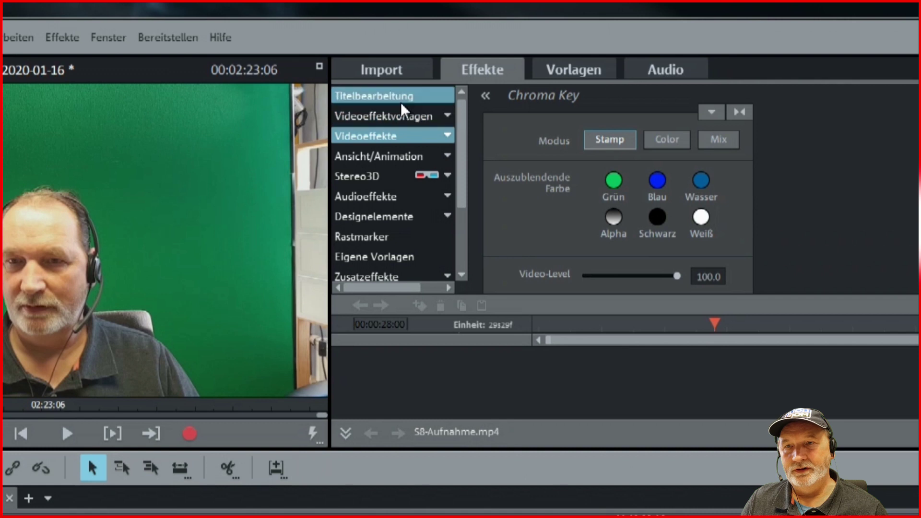
{"action": "left_click", "coordinate": [405, 157]}
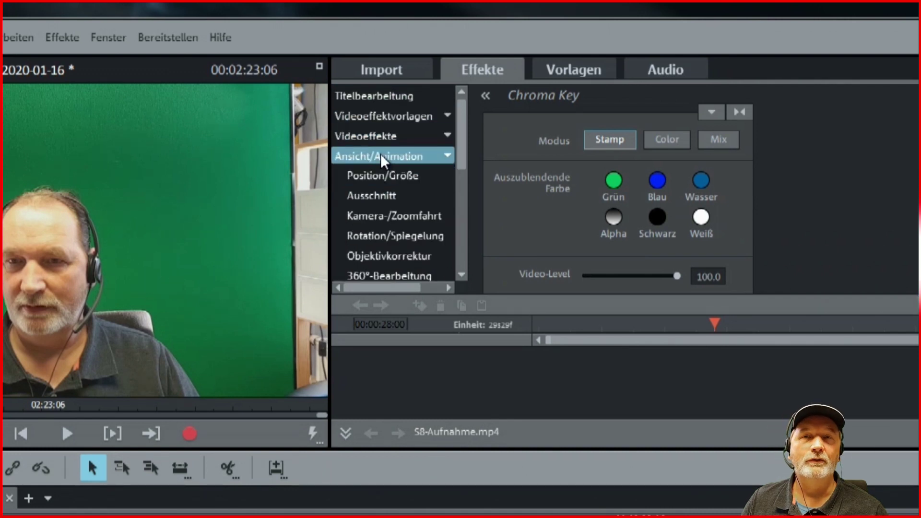
{"action": "left_click", "coordinate": [382, 196]}
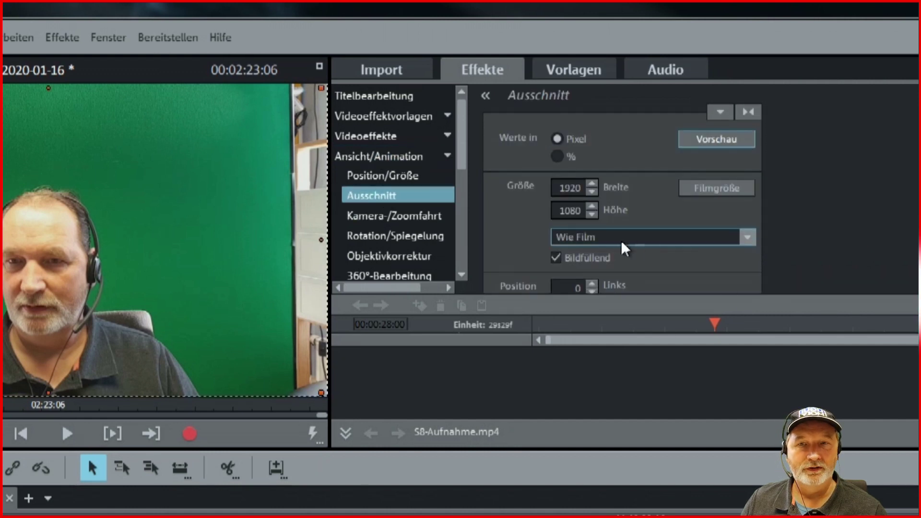
{"action": "left_click", "coordinate": [749, 237]}
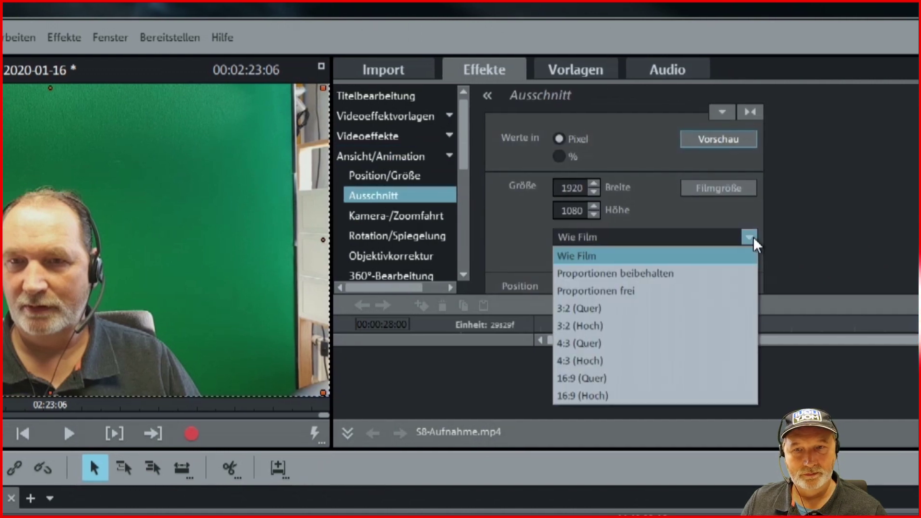
{"action": "left_click", "coordinate": [698, 291]}
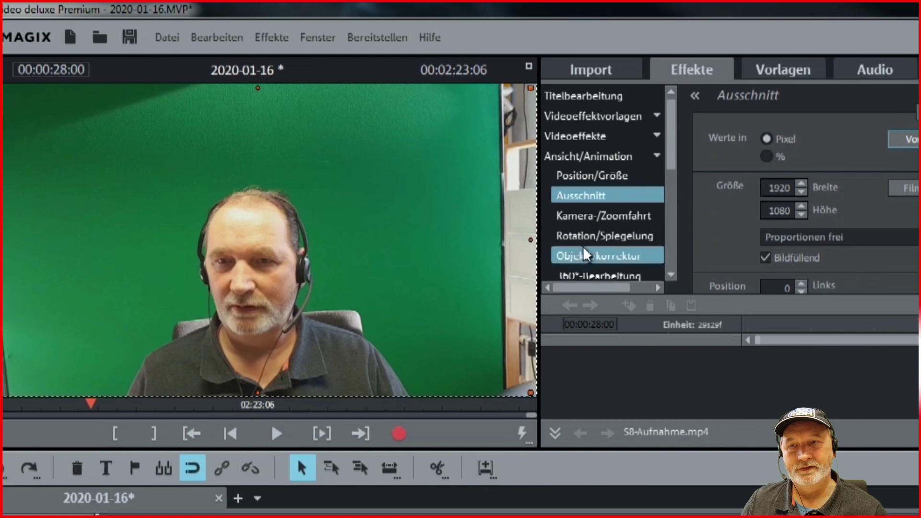
Crop the clip tightly around the seated man to about 1164 × 786 pixels, excluding the edges beyond the green backdrop, and deselect it.
{"action": "left_click_drag", "start_coordinate": [552, 240], "coordinate": [455, 250]}
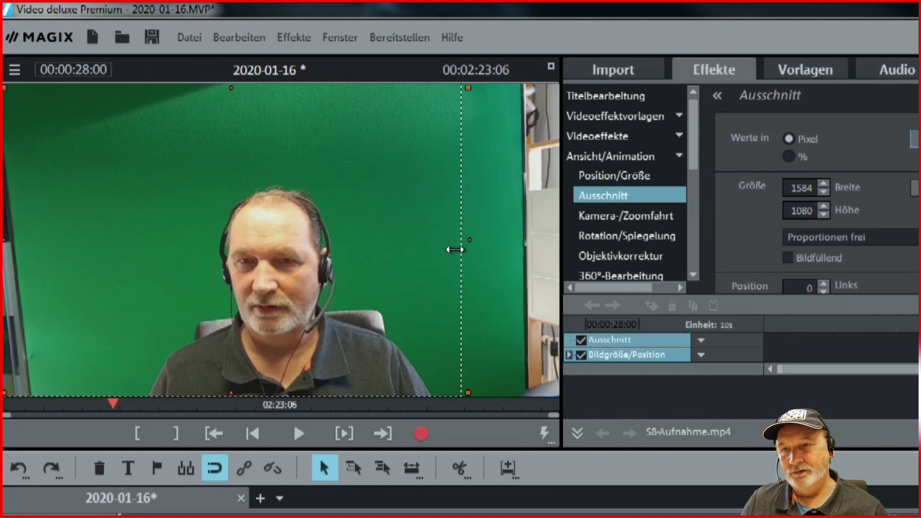
{"action": "left_click_drag", "start_coordinate": [11, 240], "coordinate": [123, 255]}
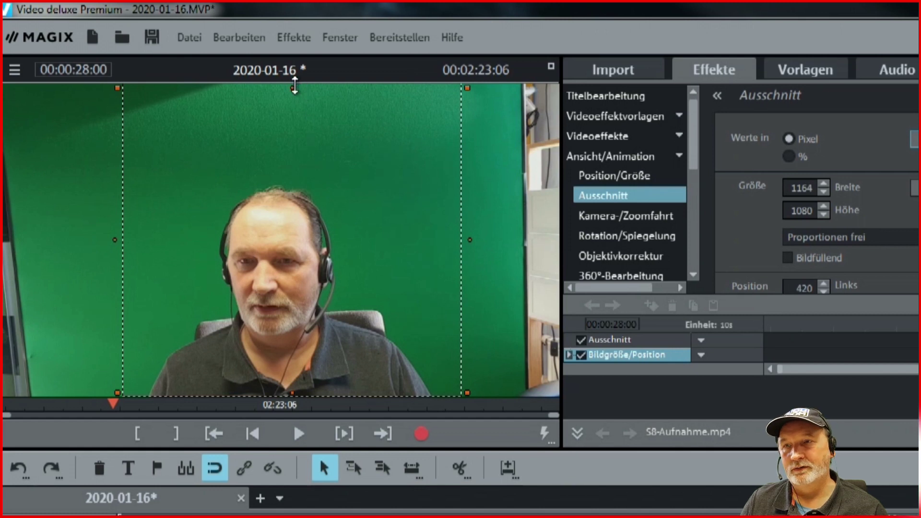
{"action": "left_click_drag", "start_coordinate": [294, 87], "coordinate": [300, 153]}
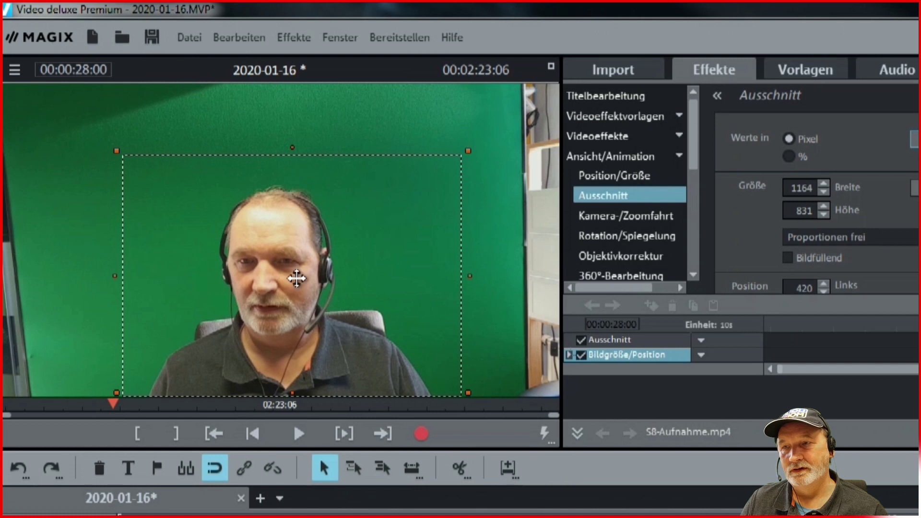
{"action": "left_click_drag", "start_coordinate": [291, 388], "coordinate": [291, 379]}
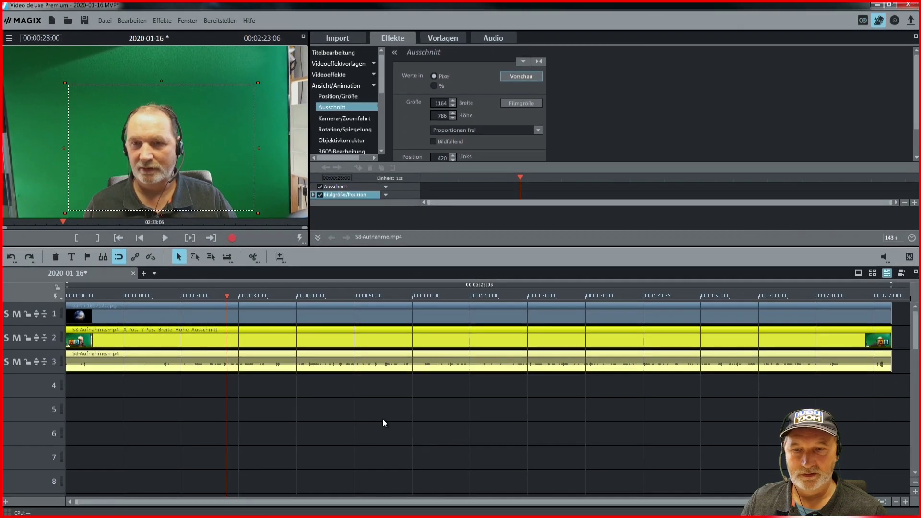
{"action": "left_click", "coordinate": [403, 433]}
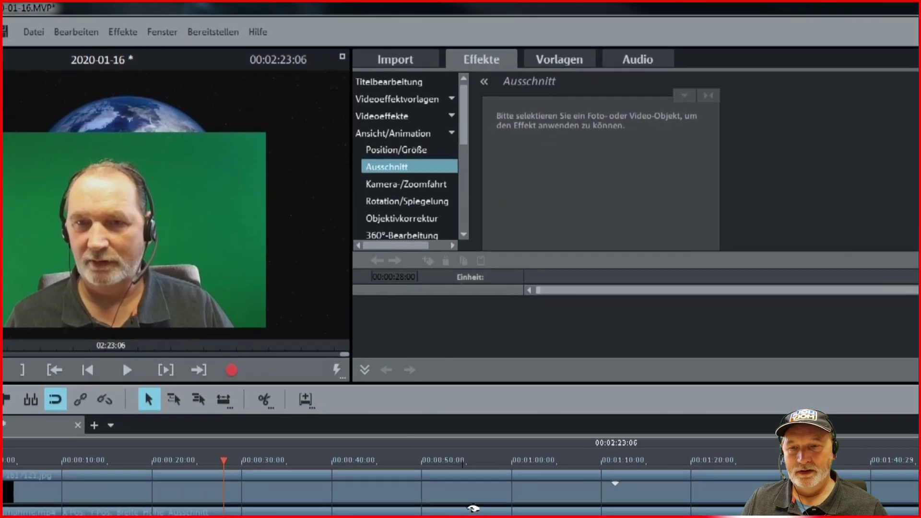
With the Position/Größe effect, move the cropped clip to the frame's centre, about 378 px from left and 147 px from the top.
{"action": "left_click", "coordinate": [204, 151]}
{"action": "left_click", "coordinate": [439, 171]}
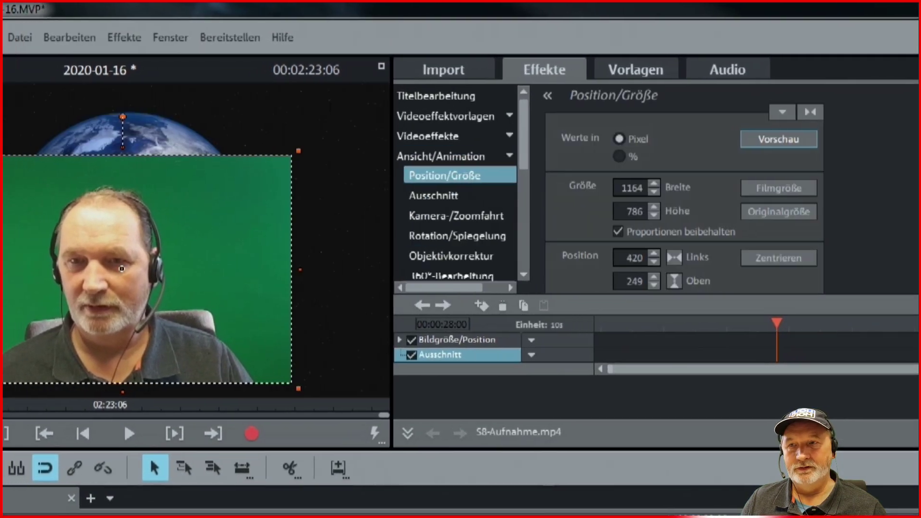
{"action": "left_click", "coordinate": [530, 482]}
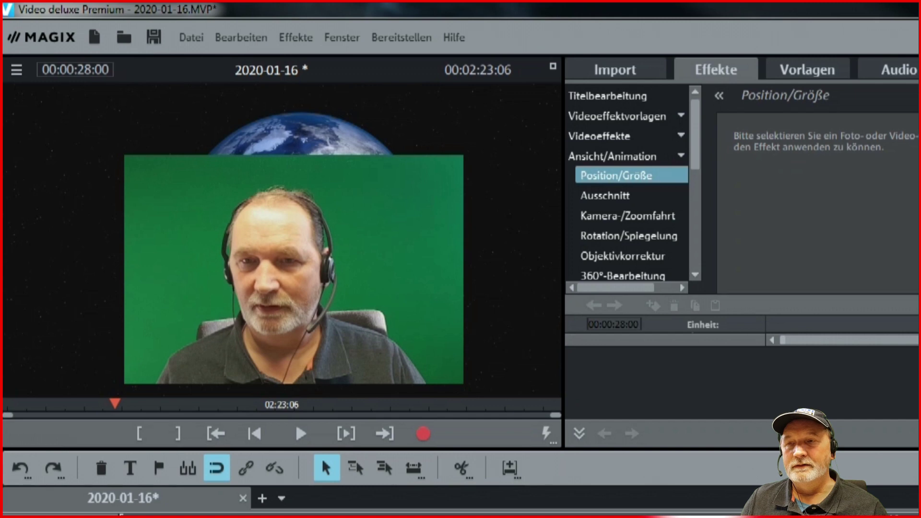
{"action": "left_click", "coordinate": [294, 268]}
{"action": "left_click_drag", "start_coordinate": [319, 288], "coordinate": [273, 241]}
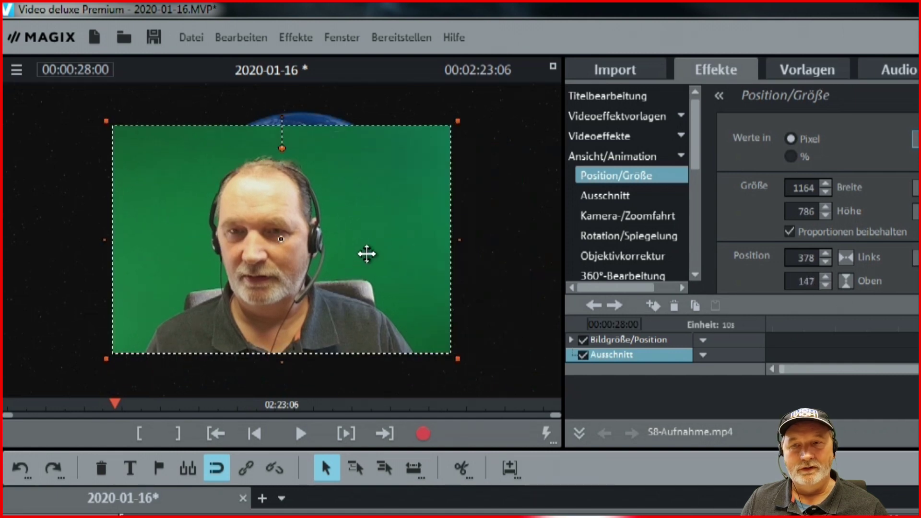
Apply the Chroma Key video effect to the clip with Grün as the colour to hide.
{"action": "left_click", "coordinate": [636, 139]}
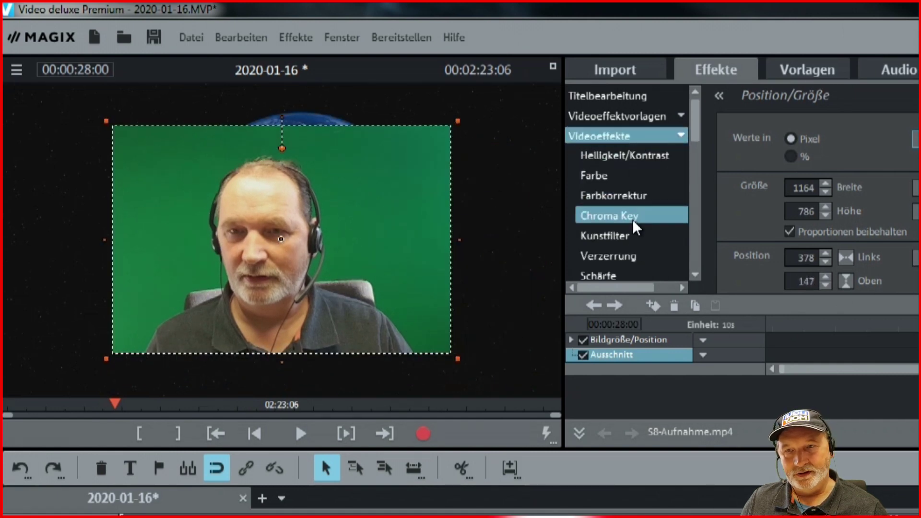
{"action": "left_click", "coordinate": [610, 215]}
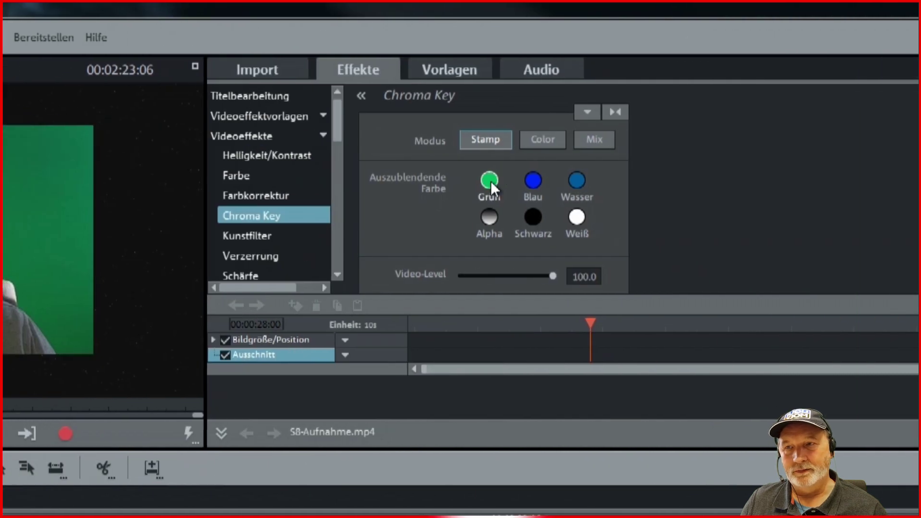
{"action": "left_click", "coordinate": [490, 180]}
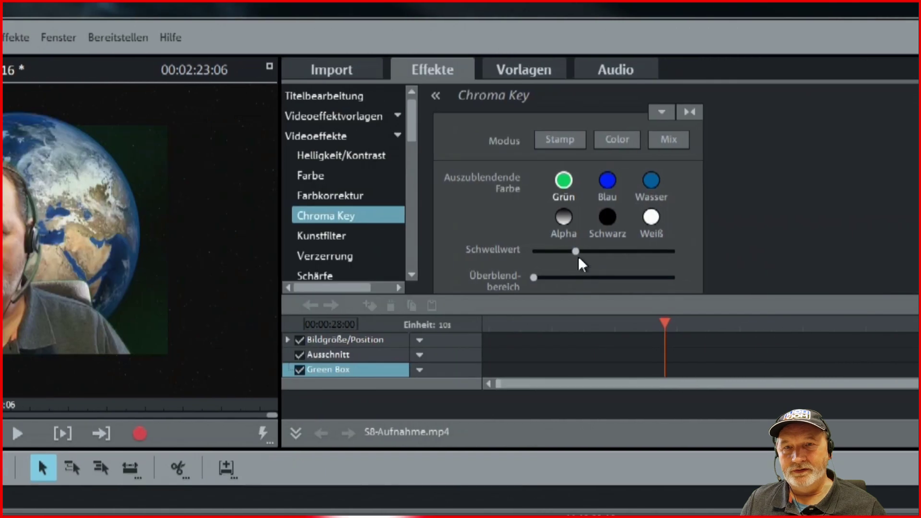
Fine-tune the Chroma Key Schwellwert to about a quarter of its range so the green backdrop is fully keyed out.
{"action": "left_click_drag", "start_coordinate": [574, 252], "coordinate": [558, 254]}
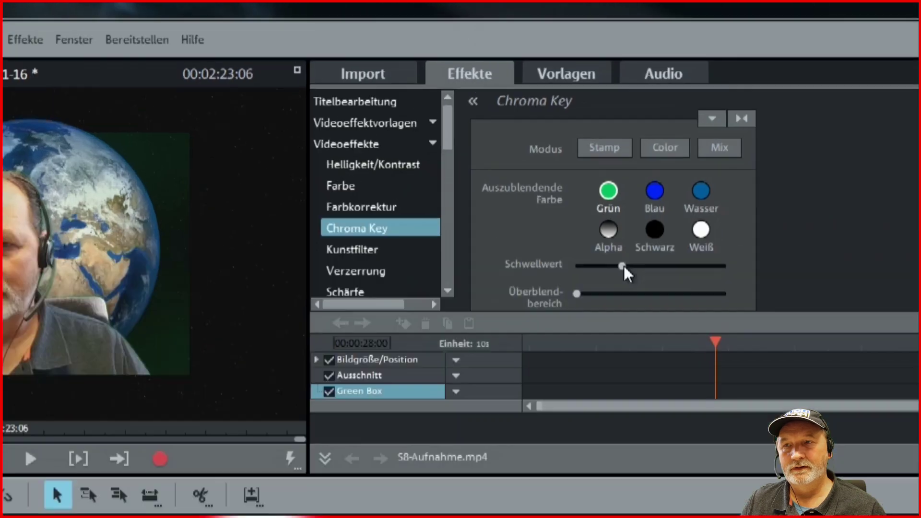
{"action": "left_click_drag", "start_coordinate": [471, 138], "coordinate": [459, 138]}
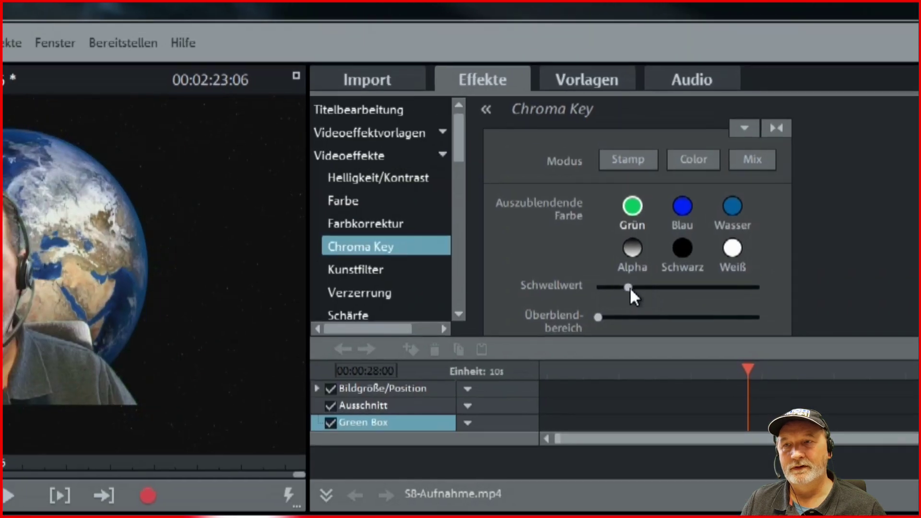
{"action": "left_click_drag", "start_coordinate": [630, 290], "coordinate": [600, 294]}
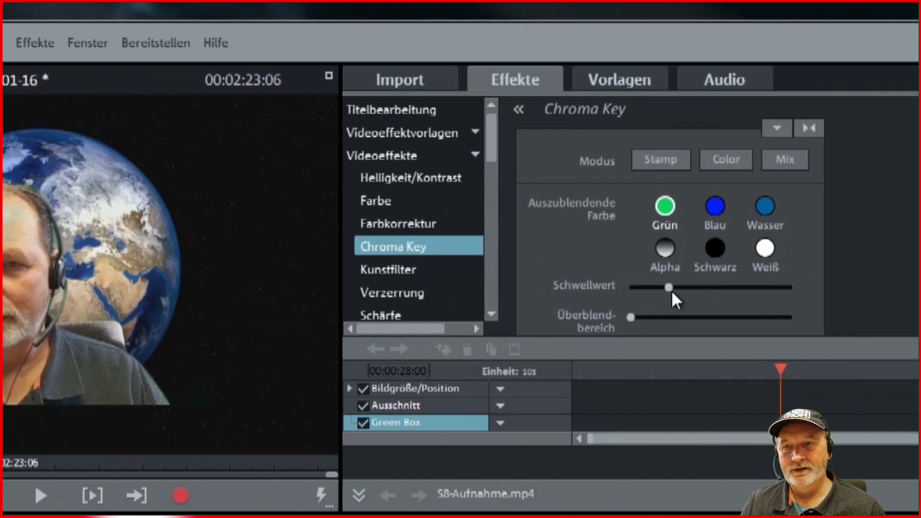
{"action": "mouse_move", "coordinate": [672, 289]}
{"action": "left_mouse_down"}
{"action": "mouse_move", "coordinate": [685, 290]}
{"action": "mouse_move", "coordinate": [668, 289]}
{"action": "left_mouse_up"}
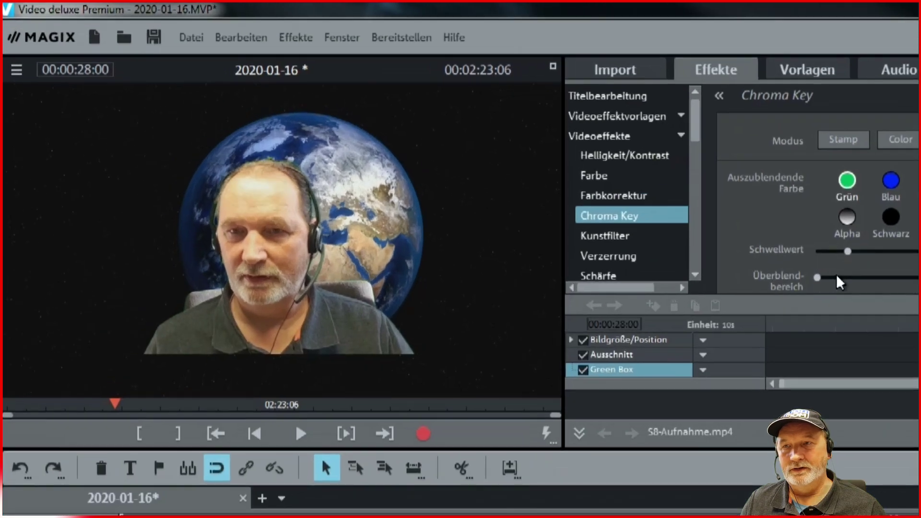
Adjust the Chroma Key Überblendbereich to slightly above its minimum to soften the man's edges, and deselect the clip.
{"action": "mouse_move", "coordinate": [839, 278]}
{"action": "left_mouse_down"}
{"action": "mouse_move", "coordinate": [871, 278]}
{"action": "mouse_move", "coordinate": [849, 275]}
{"action": "left_mouse_up"}
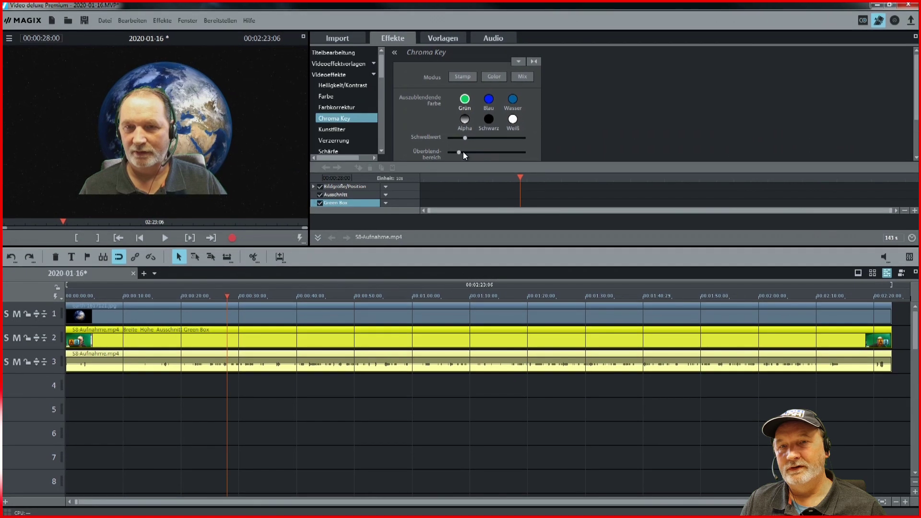
{"action": "left_click_drag", "start_coordinate": [459, 153], "coordinate": [450, 154]}
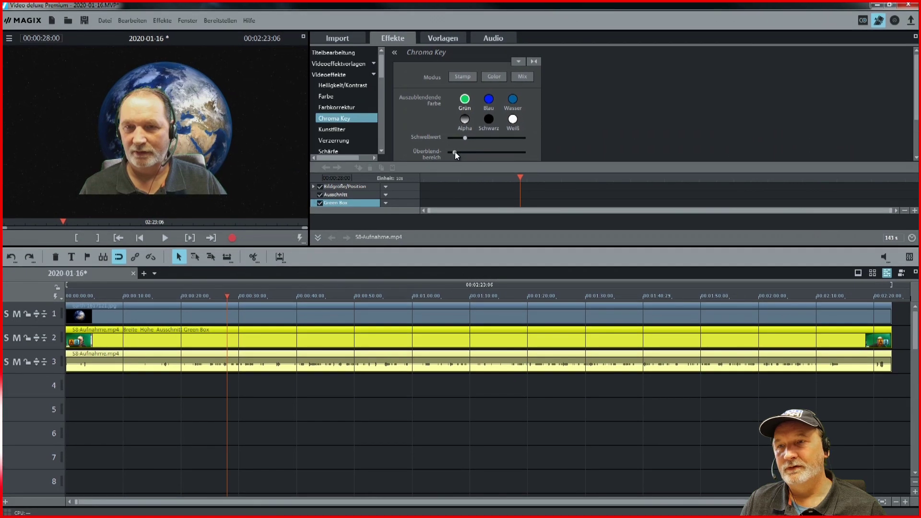
{"action": "left_click", "coordinate": [420, 436]}
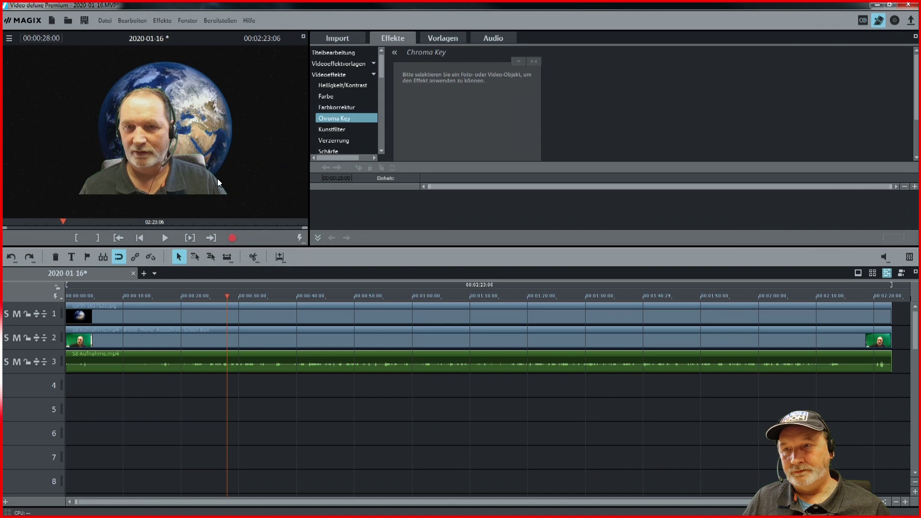
Select the keyed clip and move it with Position/Größe to the frame's lower right, about 861 px from left and 300 px from top.
{"action": "left_click", "coordinate": [329, 340]}
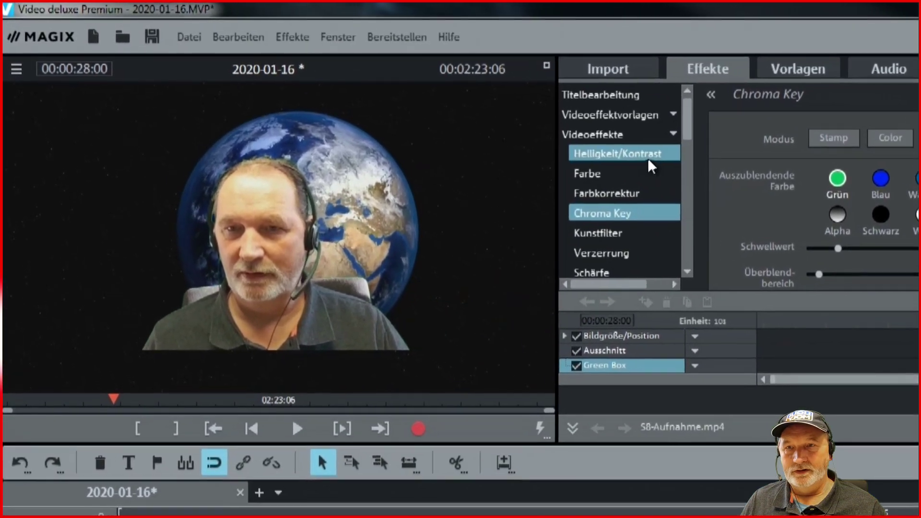
{"action": "left_click", "coordinate": [638, 135]}
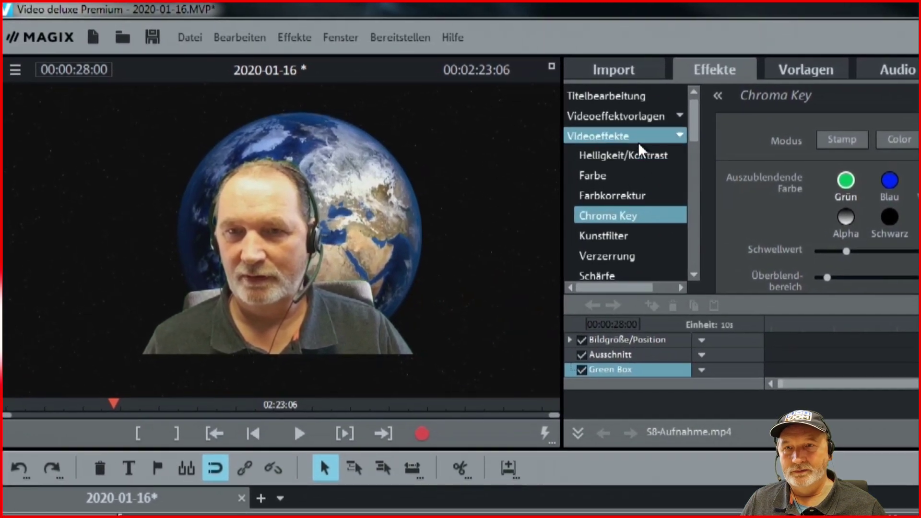
{"action": "left_click", "coordinate": [619, 176]}
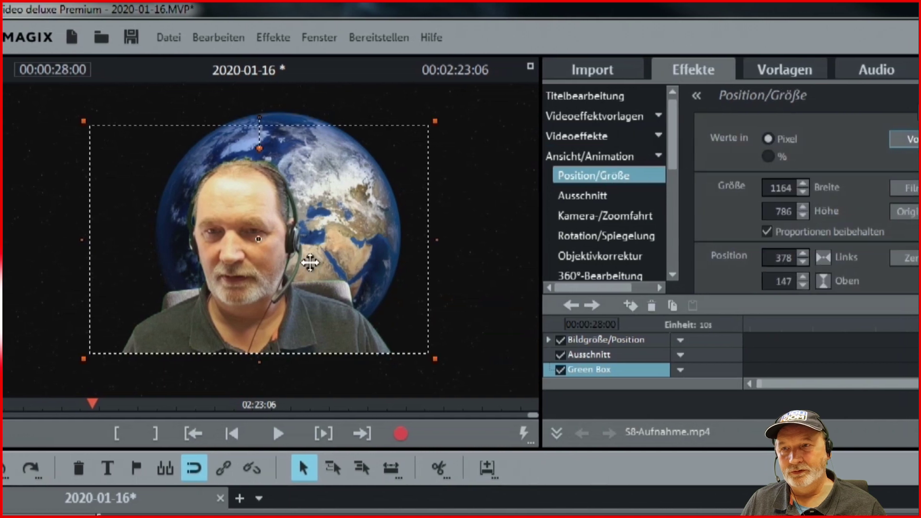
{"action": "left_click_drag", "start_coordinate": [318, 284], "coordinate": [361, 309]}
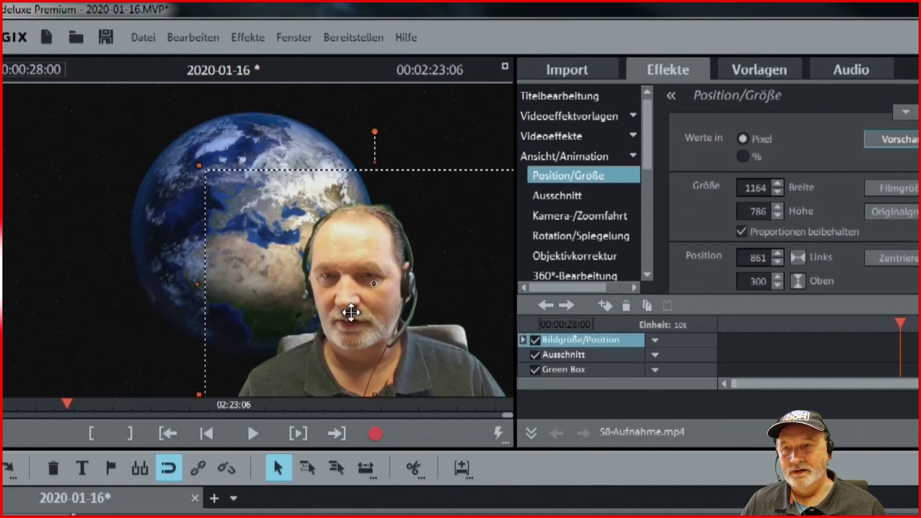
Zoom the preview out to 90% and nudge the keyed clip to about 873 px from left and 316 px from top.
{"action": "left_click", "coordinate": [124, 235]}
{"action": "scroll", "coordinate": [123, 236], "scroll_direction": "down", "scroll_amount": 2}
{"action": "left_click", "coordinate": [352, 335]}
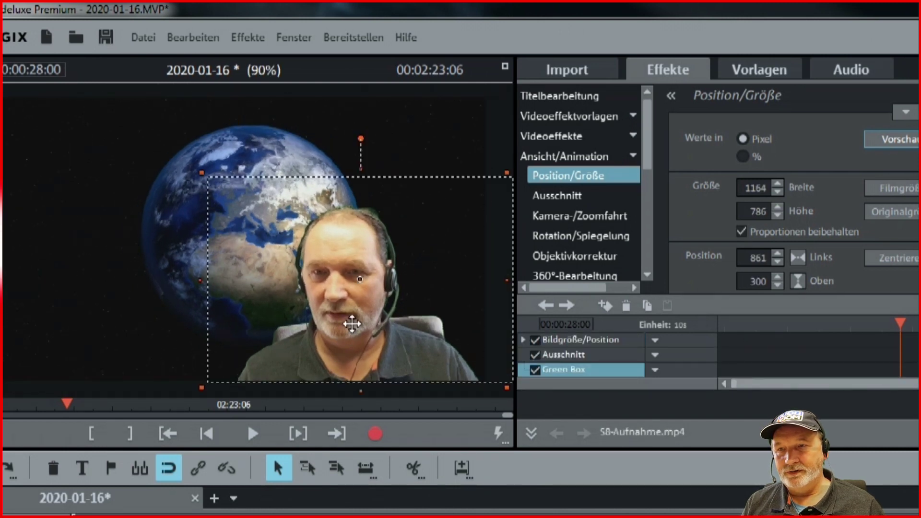
{"action": "left_click_drag", "start_coordinate": [351, 323], "coordinate": [355, 327]}
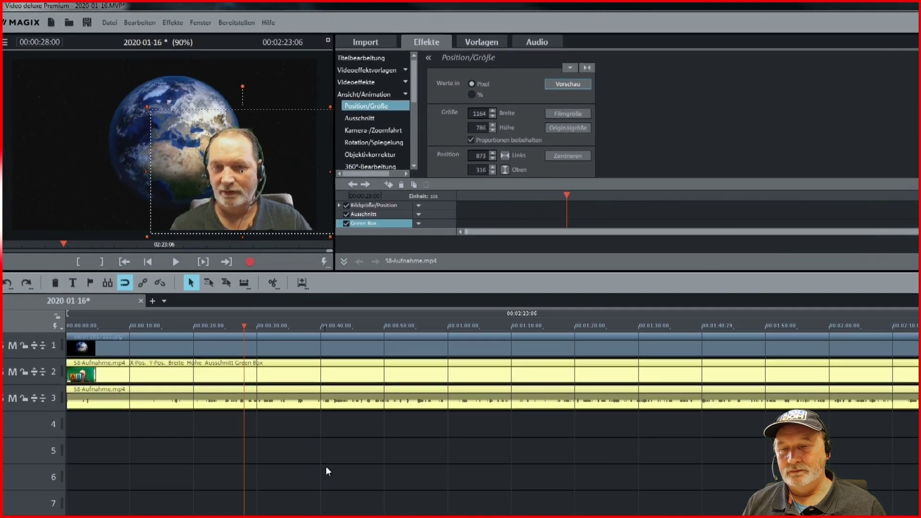
Deselect the clip and play the composite from 28 seconds, stopping at about 46 seconds.
{"action": "left_click", "coordinate": [327, 466]}
{"action": "left_click", "coordinate": [159, 238]}
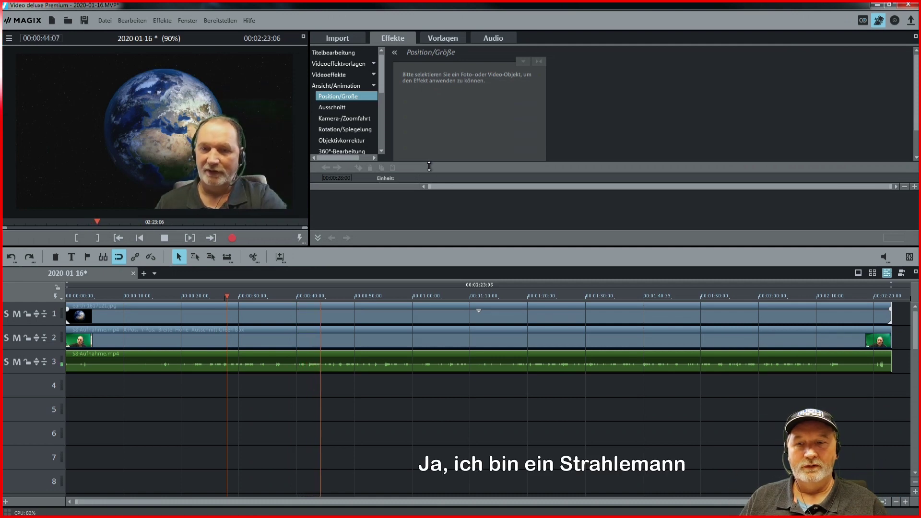
{"action": "left_click", "coordinate": [164, 238]}
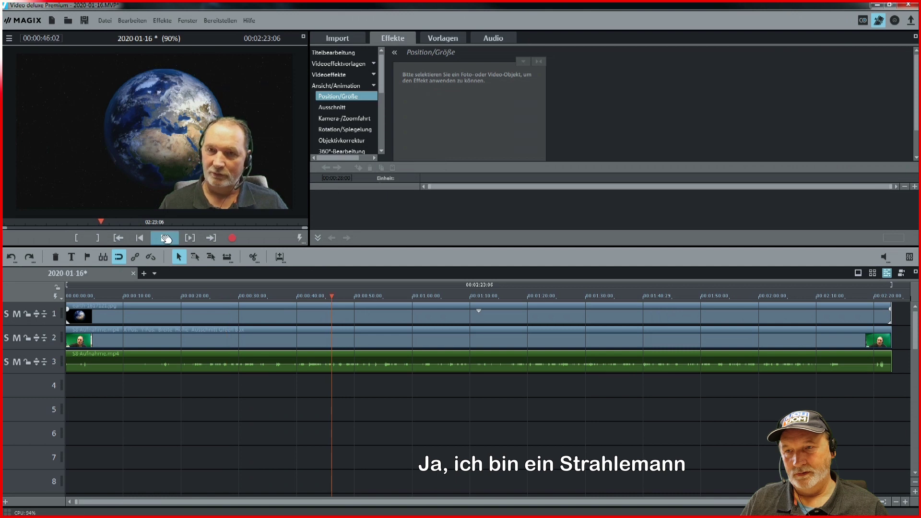
Mute audio track 3 and play the composite from 46 seconds, stopping at 00:00:59:01.
{"action": "left_click", "coordinate": [16, 363]}
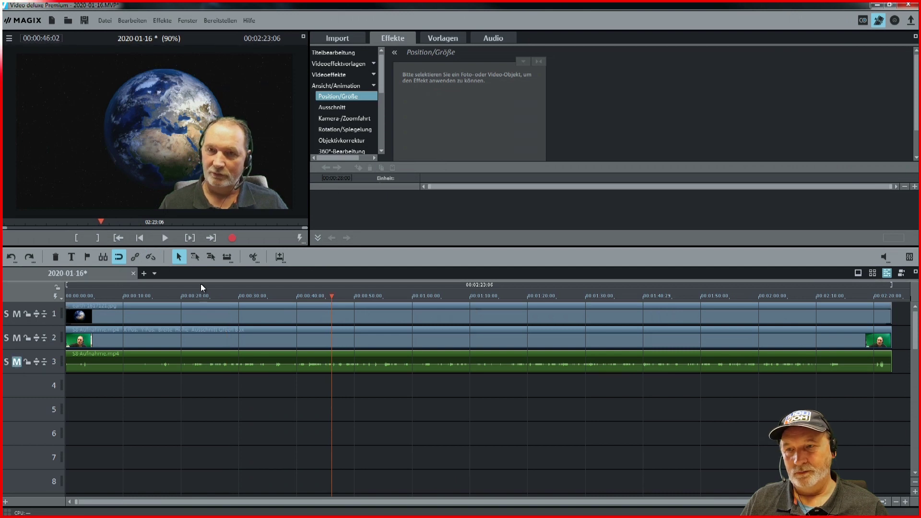
{"action": "left_click", "coordinate": [277, 353]}
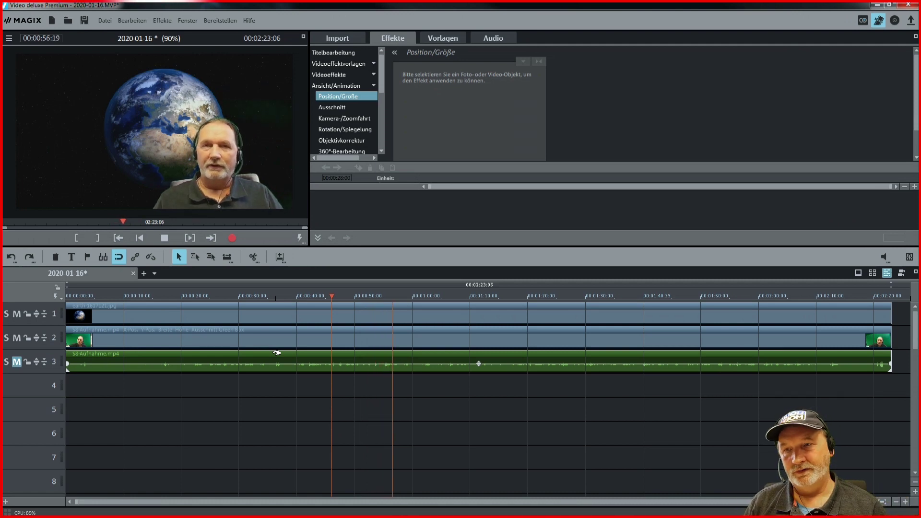
{"action": "left_click", "coordinate": [164, 238]}
Set a Bildgröße/Position keyframe on the keyed clip at 00:00:59:01, and shrink the clip at 00:01:16:20 to about 271 × 182 px at the frame's lower right.
{"action": "left_click", "coordinate": [340, 342]}
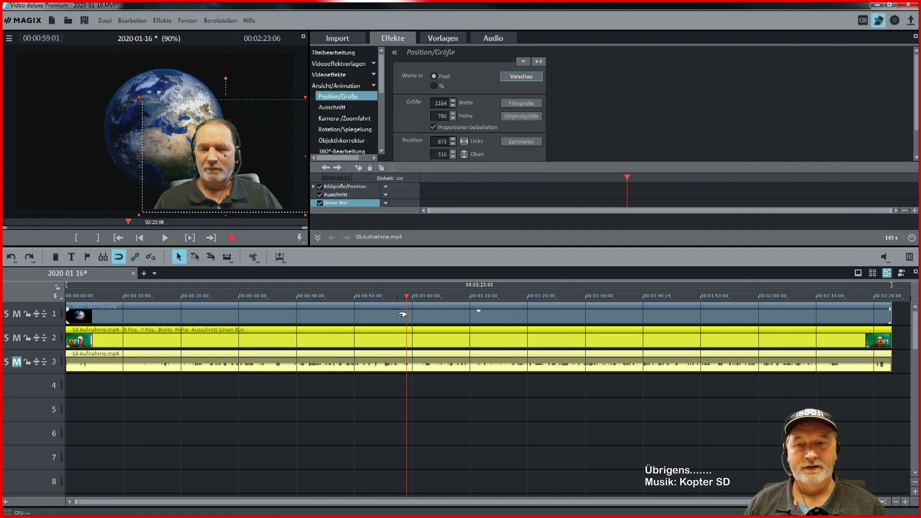
{"action": "left_click", "coordinate": [359, 168]}
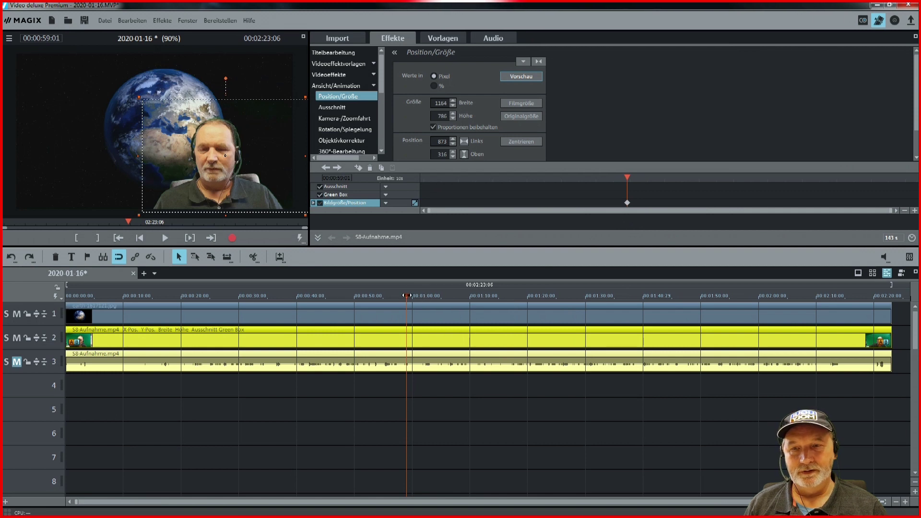
{"action": "left_click_drag", "start_coordinate": [407, 297], "coordinate": [507, 298]}
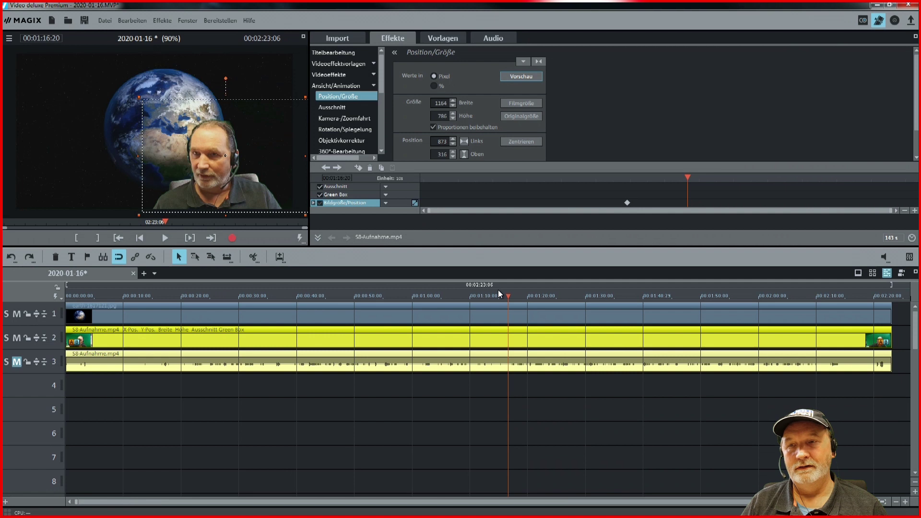
{"action": "left_click_drag", "start_coordinate": [138, 95], "coordinate": [271, 196]}
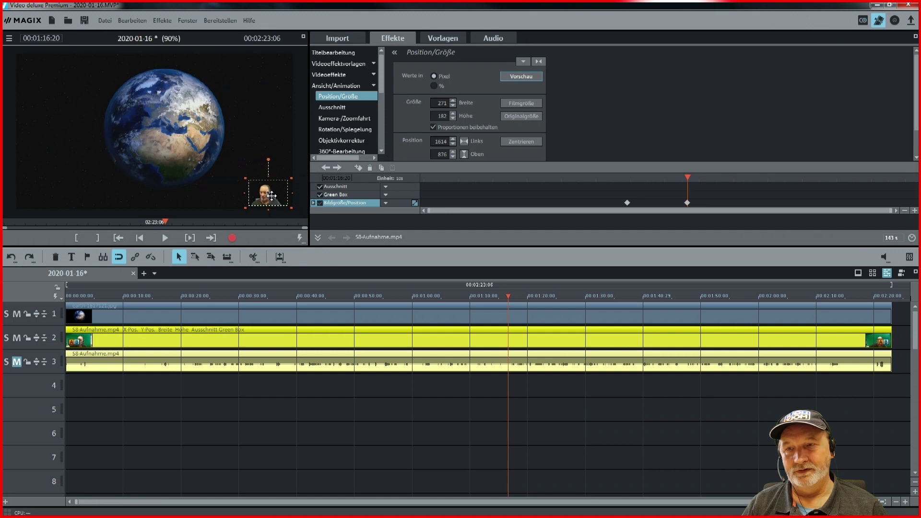
Shift the Earth background image to about 6 px from left with Position/Größe, deselect it and select it again.
{"action": "left_click", "coordinate": [234, 151]}
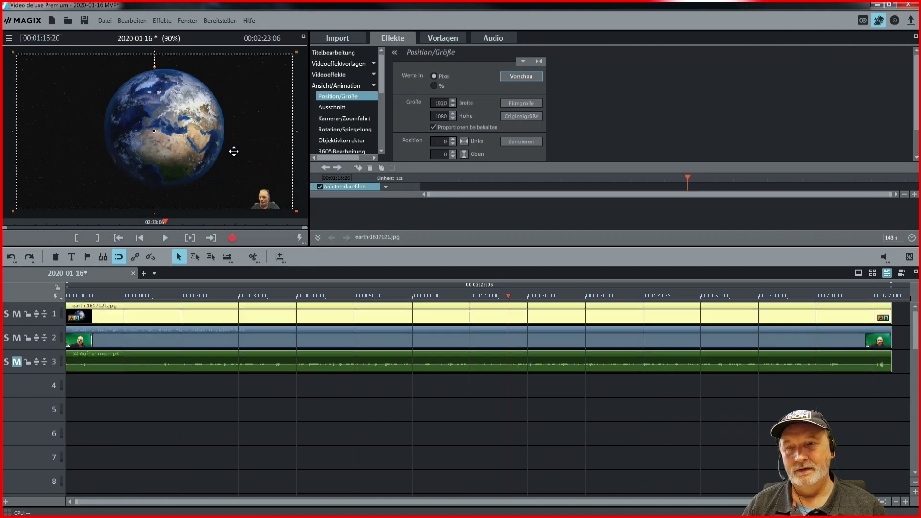
{"action": "left_click_drag", "start_coordinate": [234, 151], "coordinate": [234, 152]}
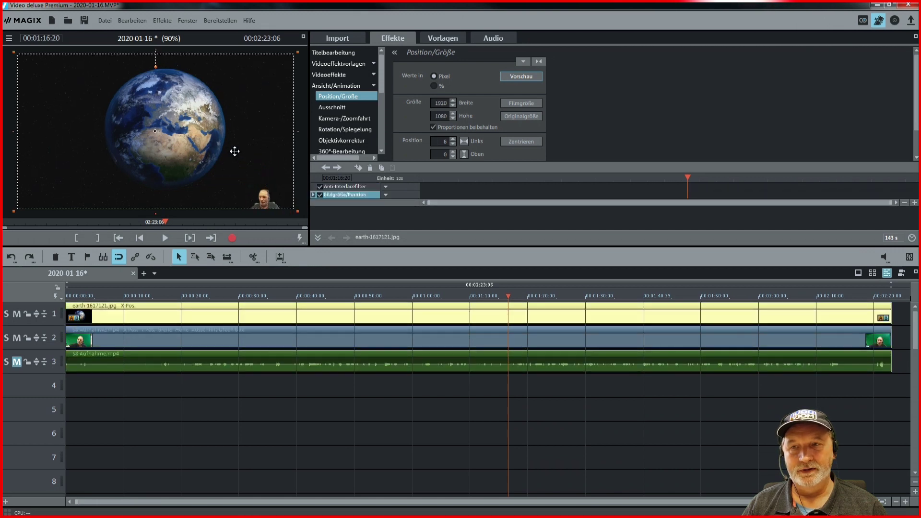
{"action": "left_click", "coordinate": [488, 442]}
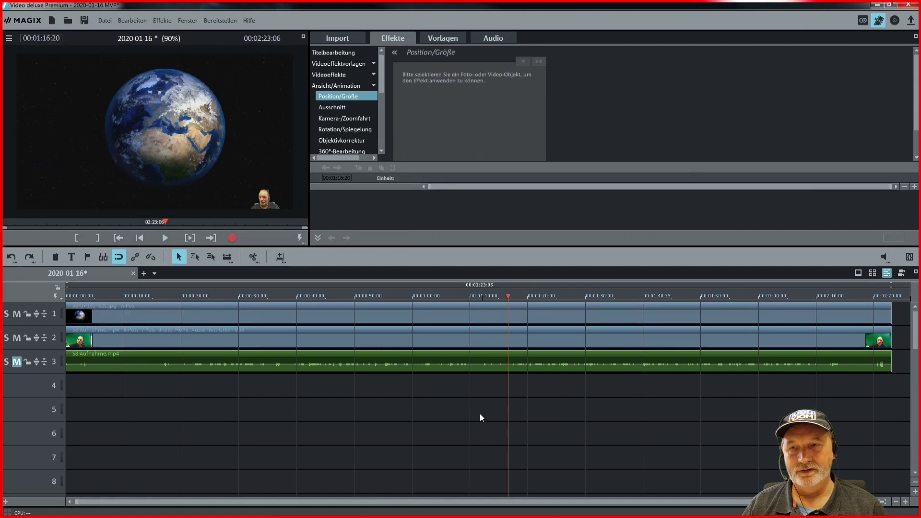
{"action": "left_click", "coordinate": [518, 315]}
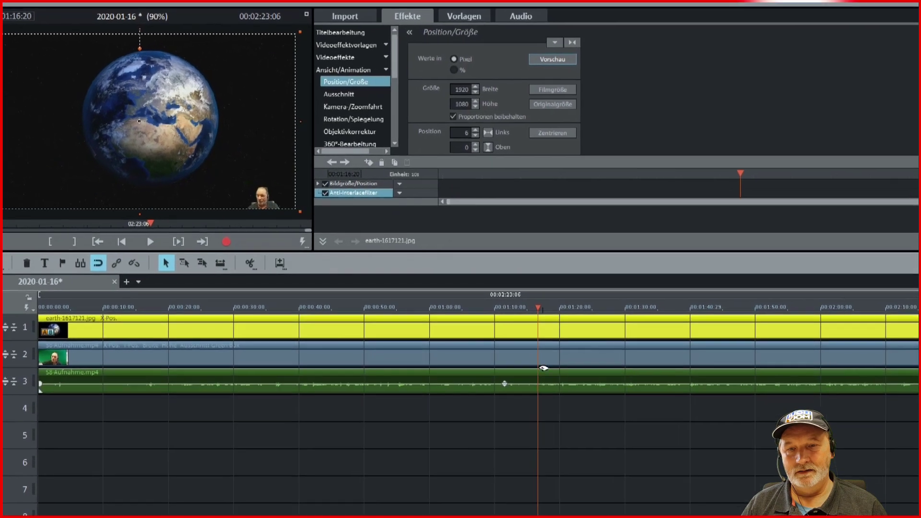
Select the keyed clip and play its shrinking animation from the 00:00:59:01 keyframe, stopping at 00:01:19:06.
{"action": "left_click", "coordinate": [544, 366]}
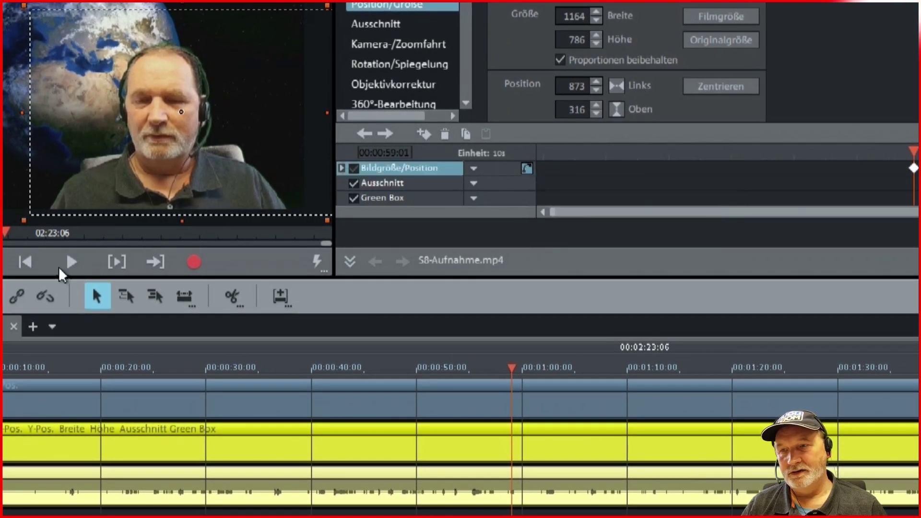
{"action": "left_click", "coordinate": [72, 262]}
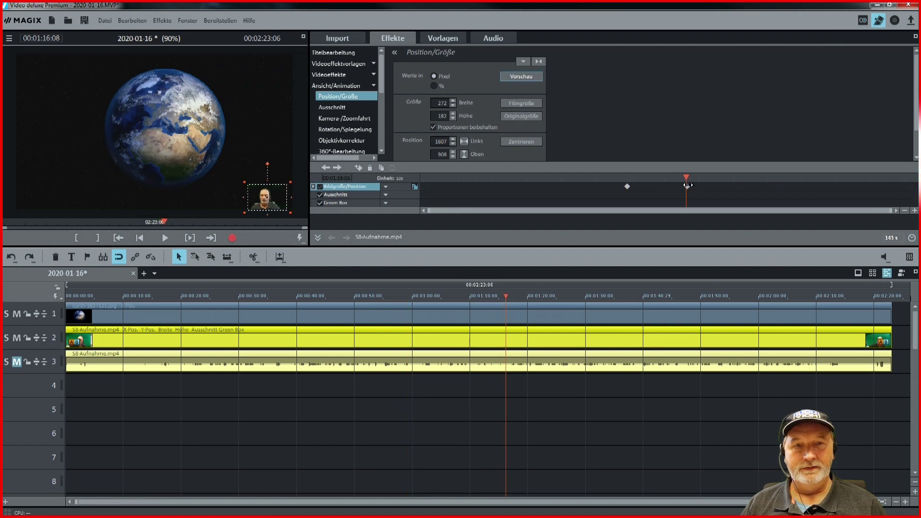
{"action": "left_click", "coordinate": [169, 238]}
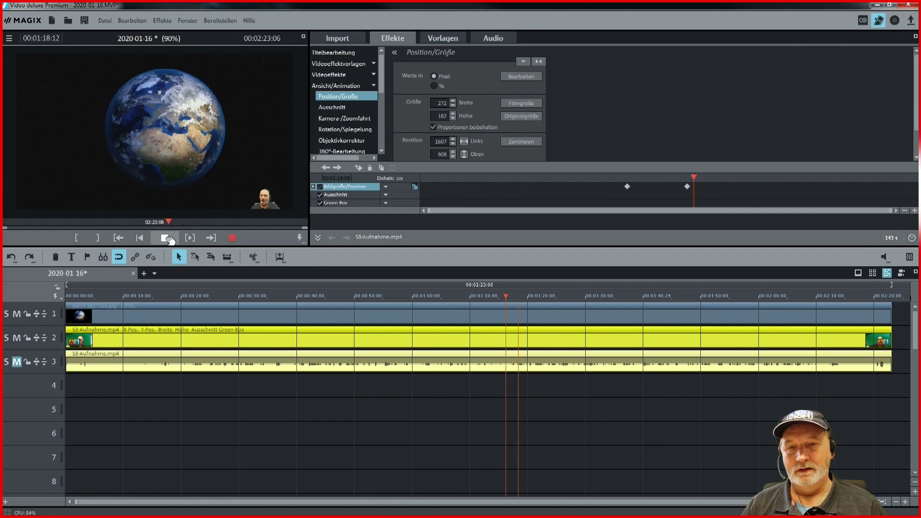
{"action": "left_click", "coordinate": [168, 239]}
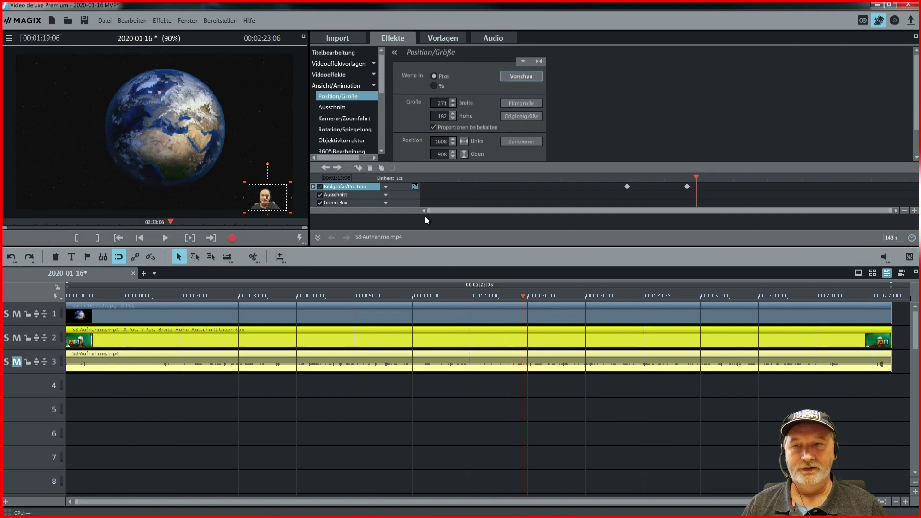
At 00:01:19:19, restore the keyed clip to Originalgröße and move it to about 328 px from left and 327 px from top.
{"action": "left_click", "coordinate": [619, 401]}
{"action": "left_click", "coordinate": [595, 342]}
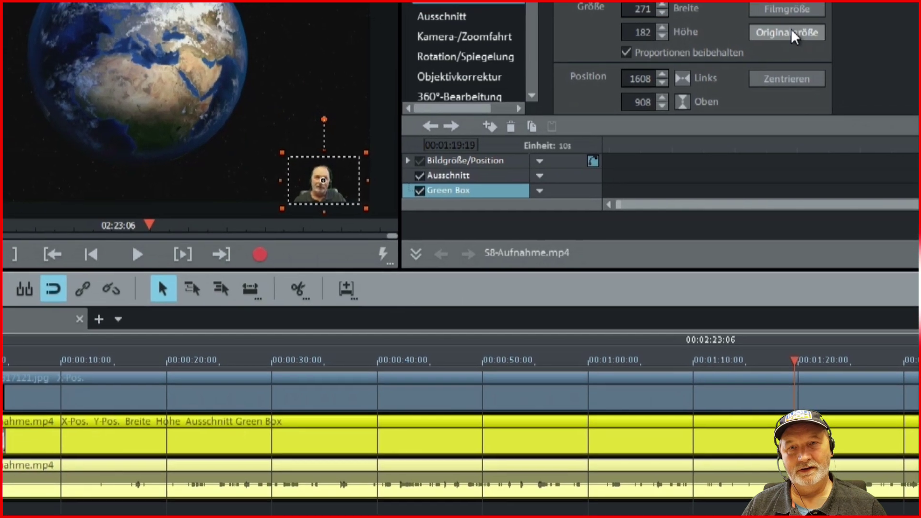
{"action": "left_click", "coordinate": [521, 116]}
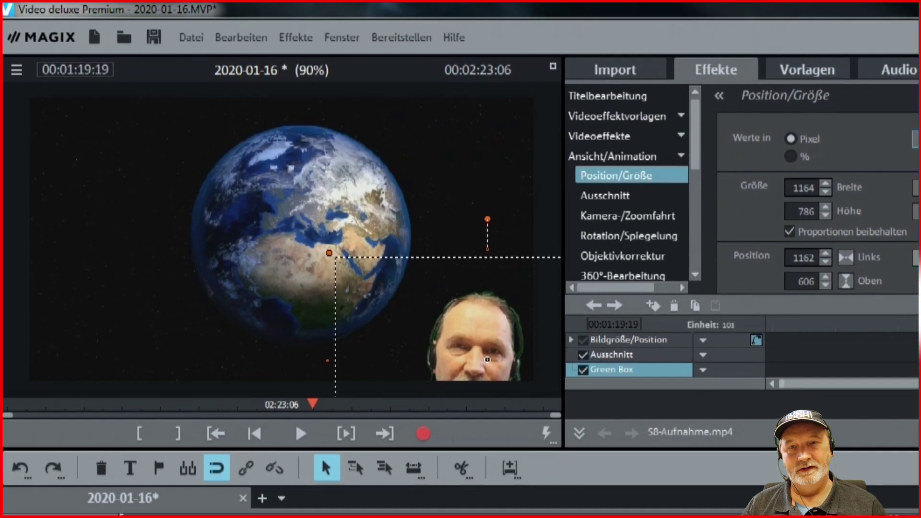
{"action": "left_click_drag", "start_coordinate": [424, 291], "coordinate": [274, 187]}
{"action": "left_click_drag", "start_coordinate": [320, 238], "coordinate": [306, 264]}
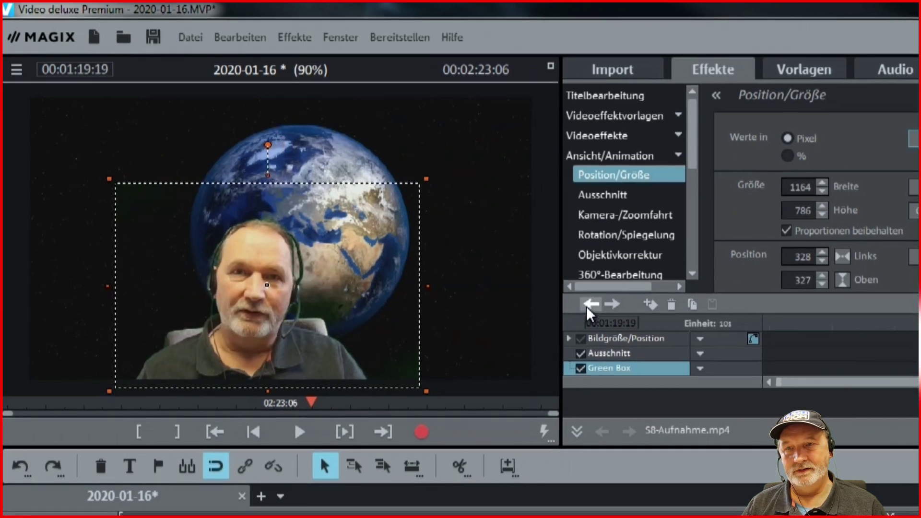
Step through the clip's keyframes and play the enlargement from 00:01:19:06, stopping at 00:01:25:11.
{"action": "left_click", "coordinate": [591, 307]}
{"action": "left_click", "coordinate": [580, 303]}
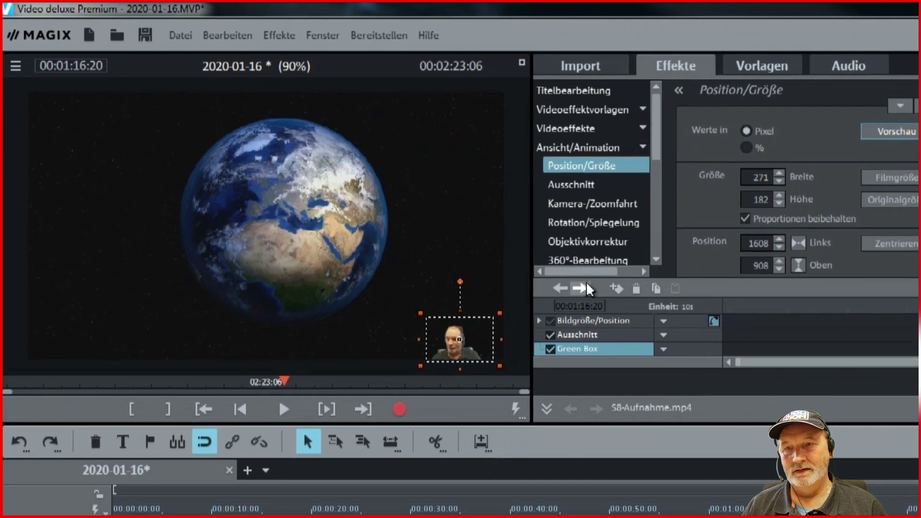
{"action": "left_click", "coordinate": [580, 288]}
{"action": "left_click", "coordinate": [286, 409]}
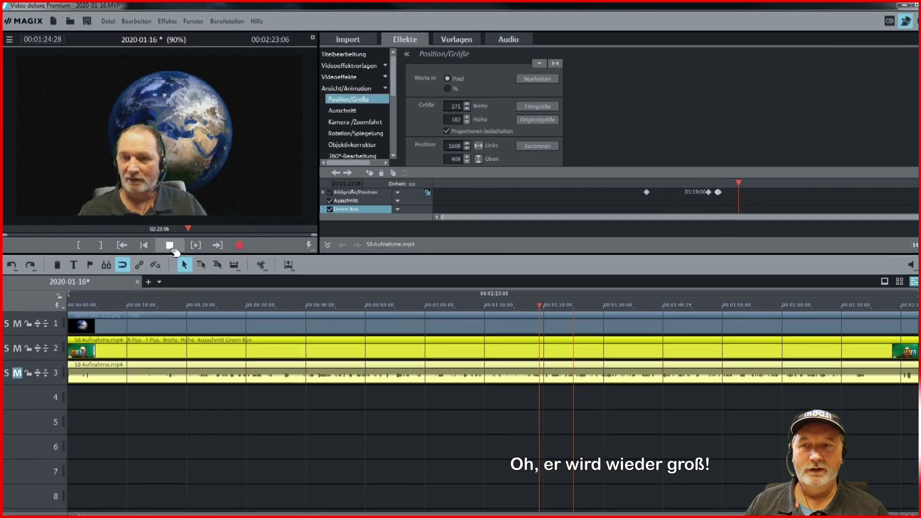
{"action": "left_click", "coordinate": [183, 264]}
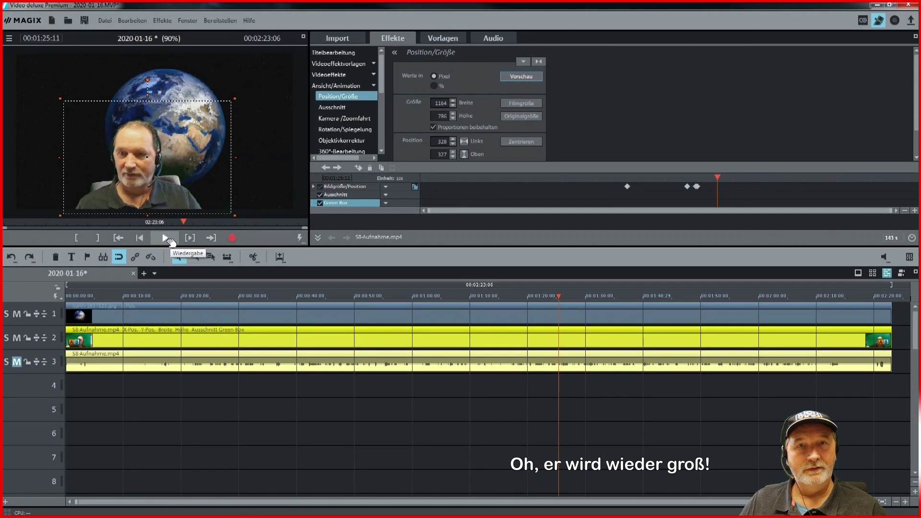